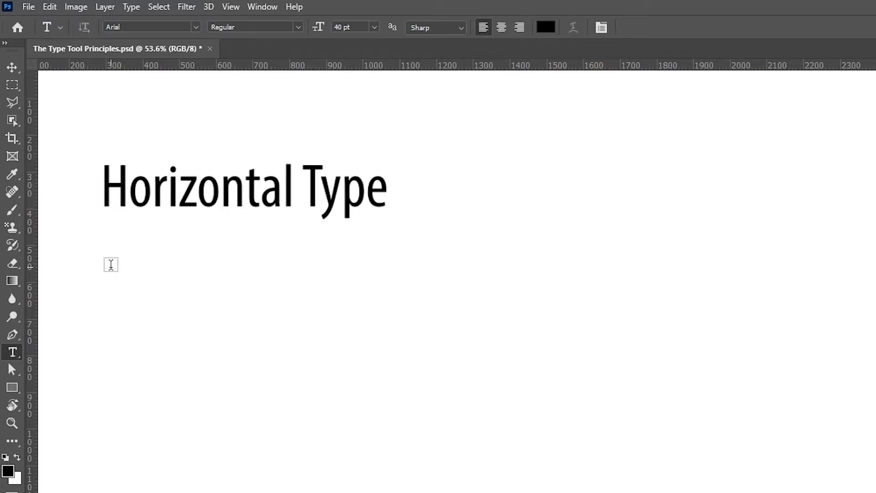
# Add a horizontal text line reading "The Pen of Juan" just below the "Horizontal Type" heading and commit it
pyautogui.click(110, 258)
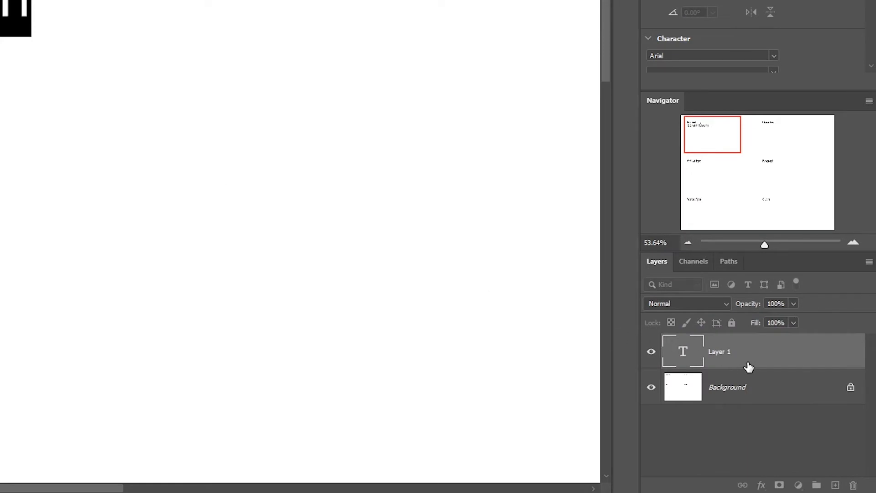
pyautogui.doubleClick(685, 360)
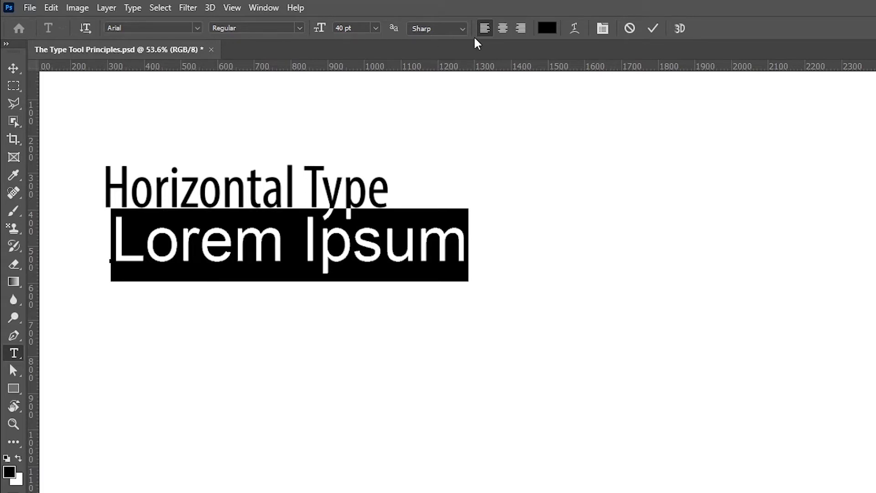
pyautogui.write('The Pen of Juan')
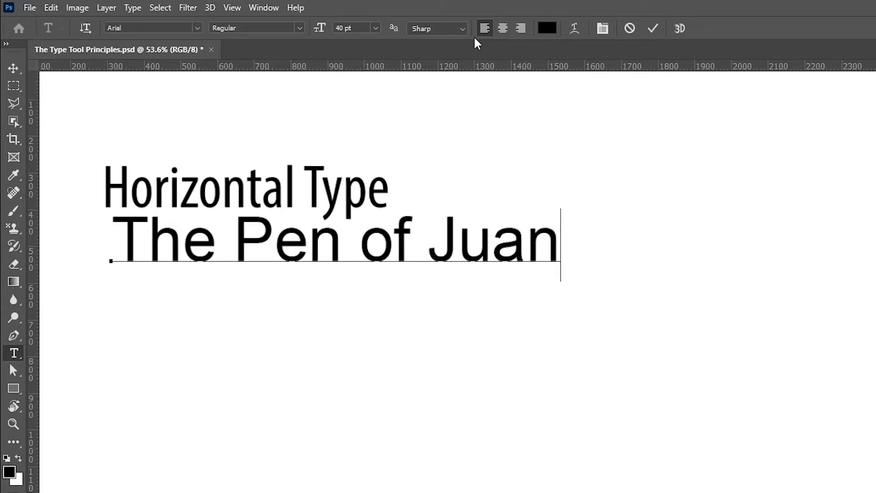
pyautogui.click(654, 28)
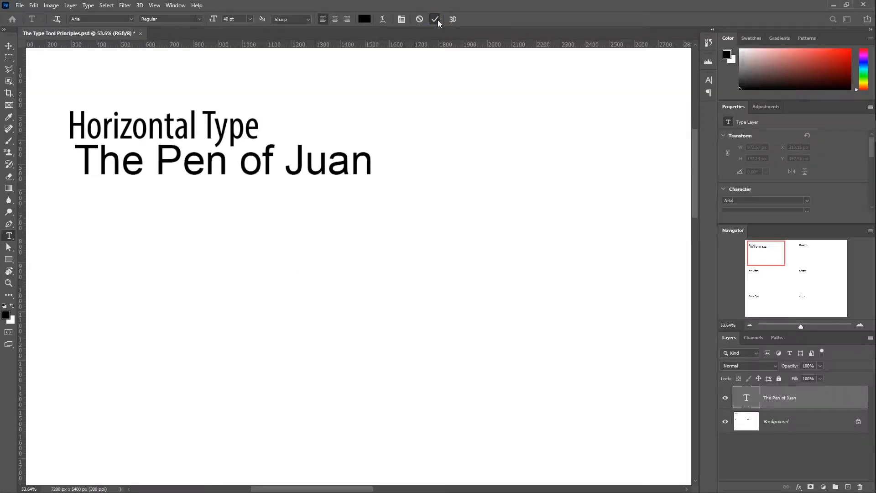
pyautogui.click(437, 20)
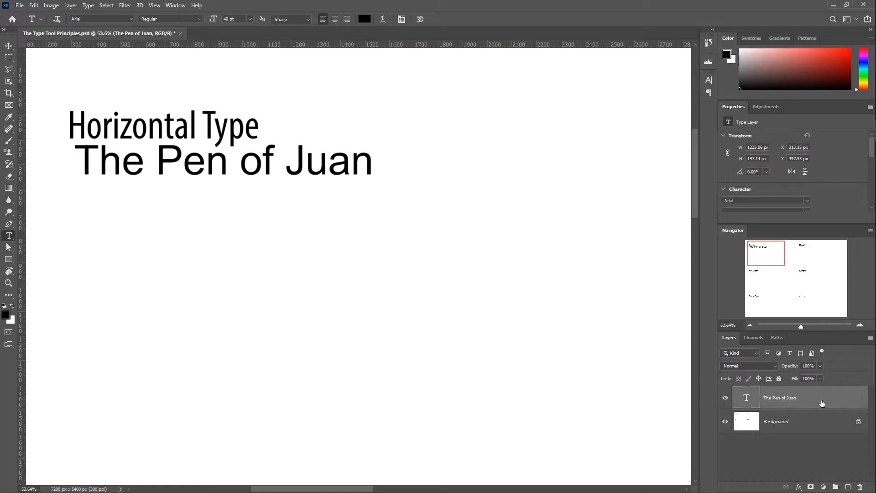
# Rename the "The Pen of Juan" text layer to "Channel Name"
pyautogui.doubleClick(779, 397)
pyautogui.write('Channel Name')
pyautogui.click(809, 399)
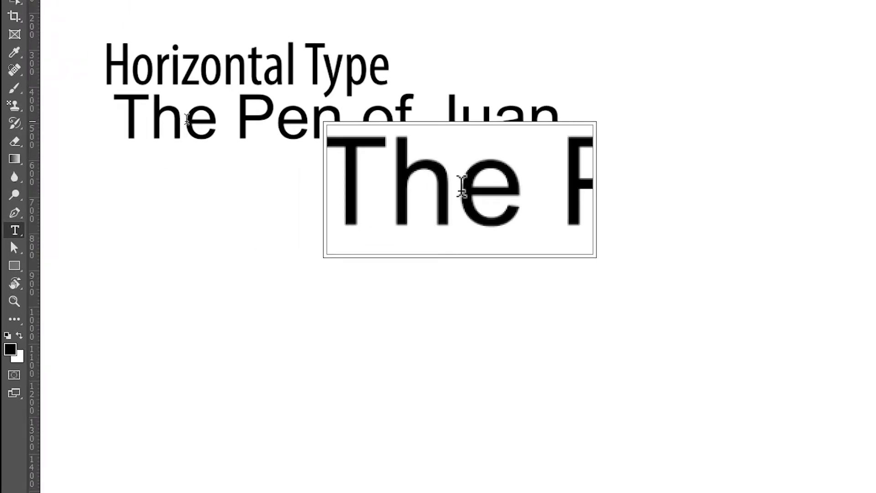
# Set only the word "Juan" in the text line to Bold at 46 pt and commit the edit
pyautogui.click(187, 118)
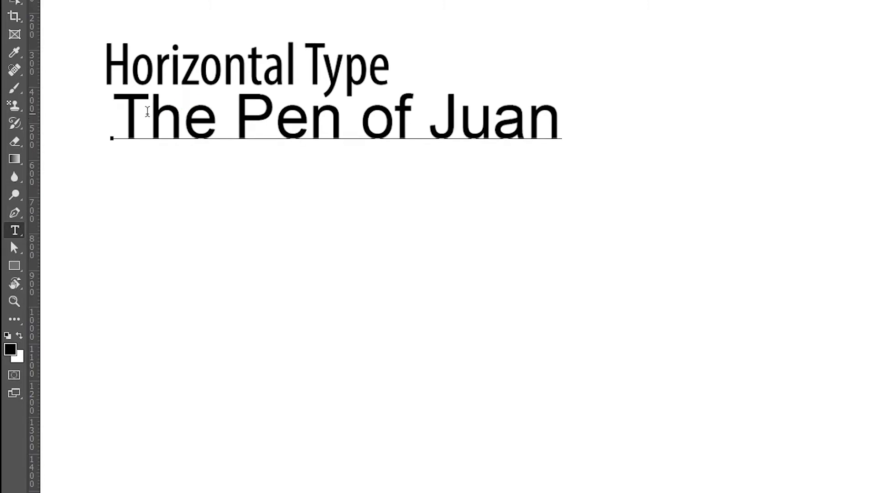
pyautogui.moveTo(113, 115); pyautogui.dragTo(560, 124)
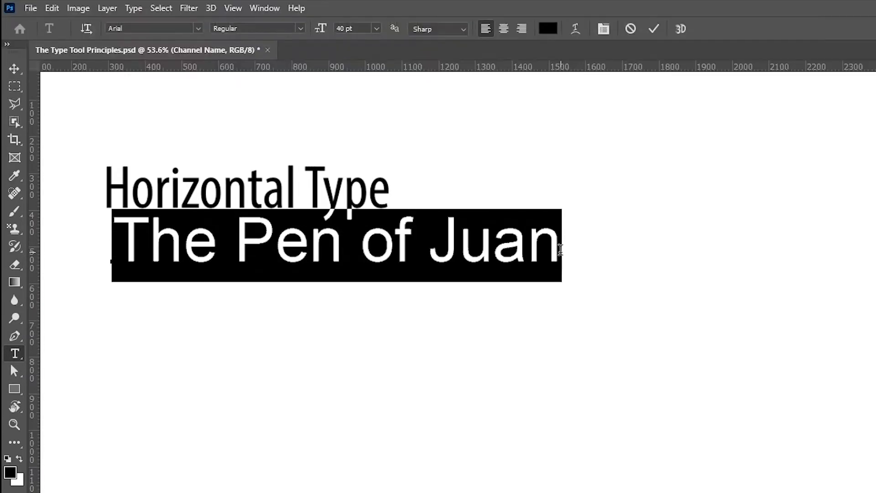
pyautogui.doubleClick(558, 248)
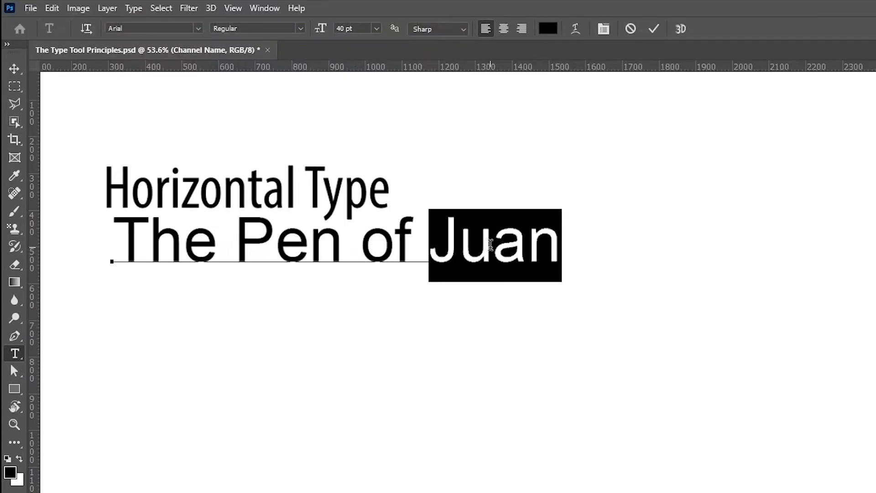
pyautogui.click(300, 28)
pyautogui.click(269, 108)
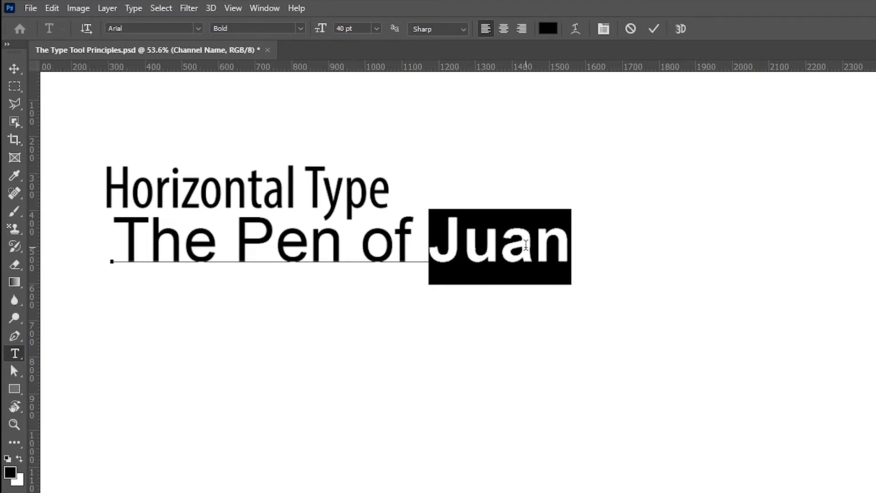
pyautogui.moveTo(316, 33); pyautogui.dragTo(323, 36)
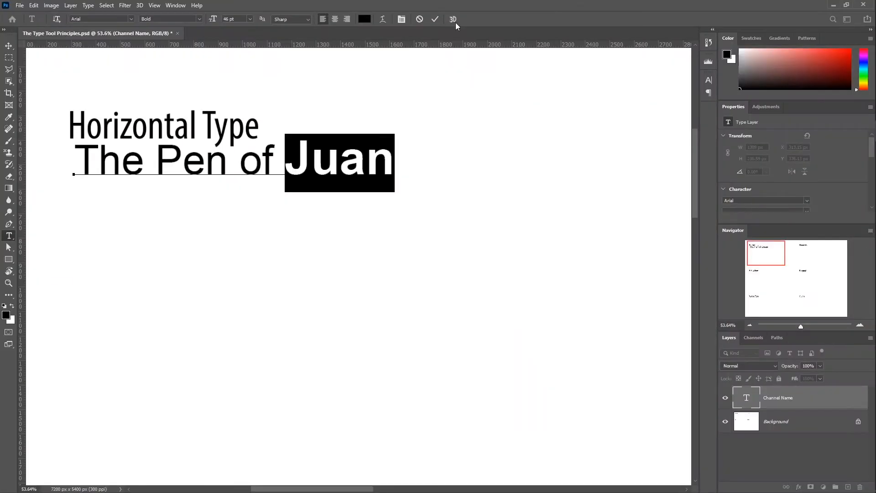
pyautogui.click(654, 28)
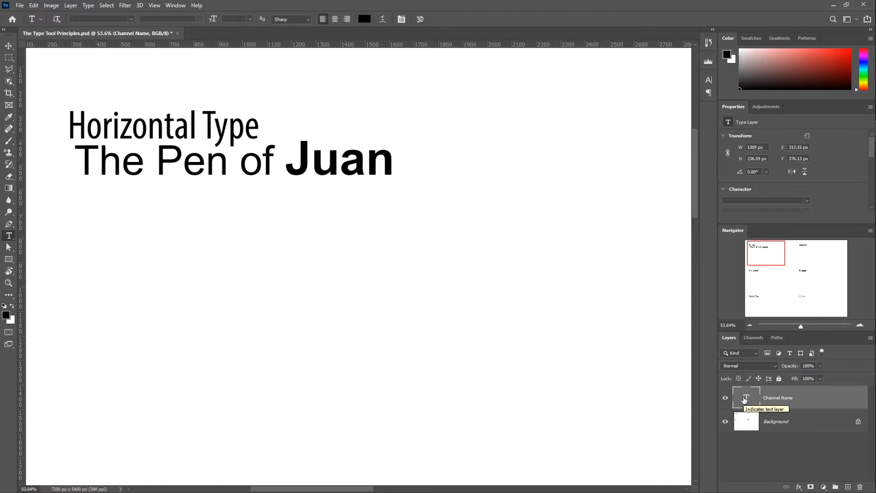
# Set the entire Channel Name text layer to Arial Regular at 40 pt
pyautogui.doubleClick(744, 399)
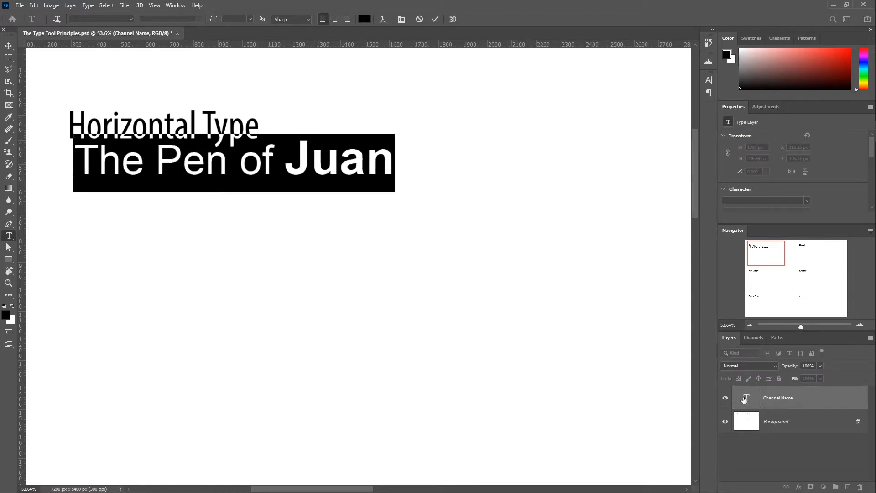
pyautogui.click(435, 20)
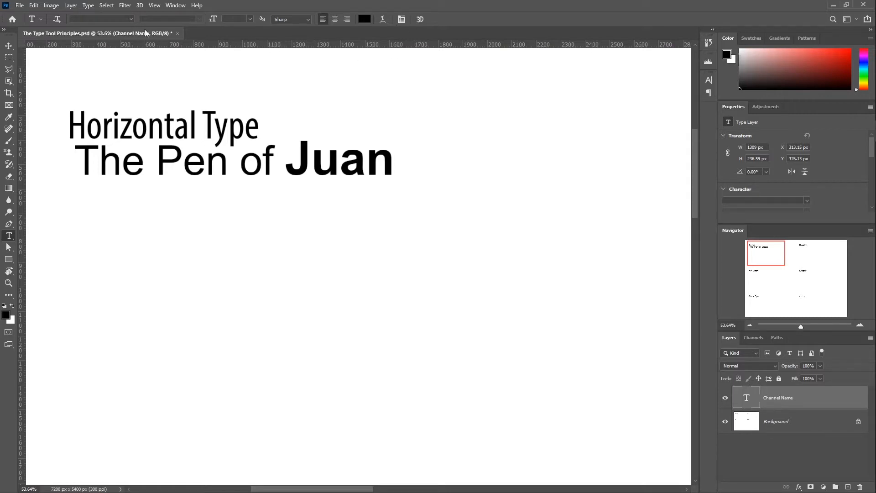
pyautogui.click(130, 18)
pyautogui.click(132, 46)
pyautogui.click(198, 19)
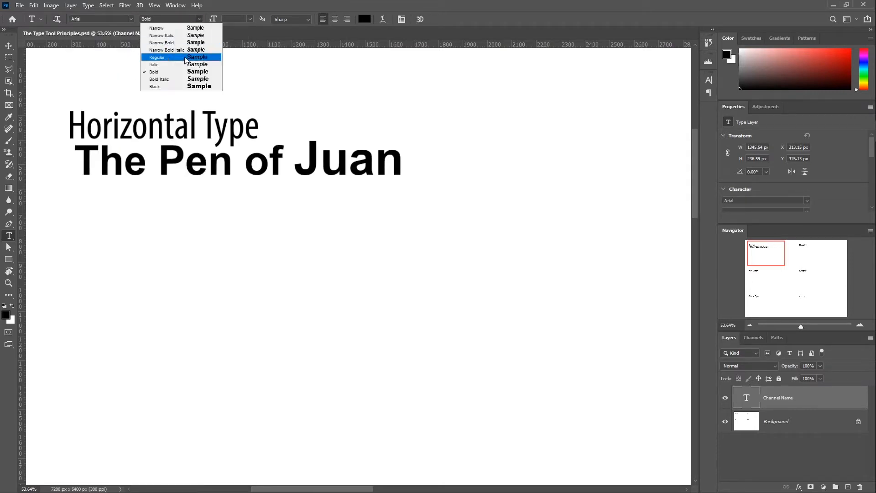
pyautogui.click(199, 57)
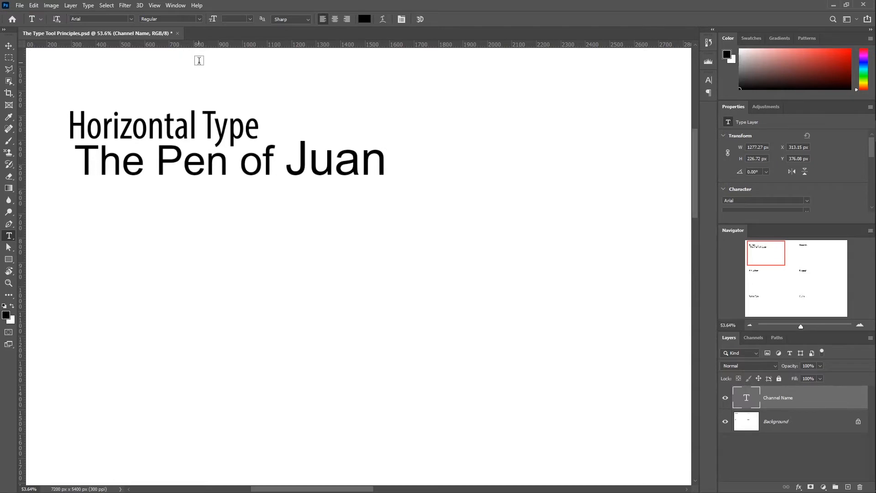
pyautogui.click(249, 18)
pyautogui.click(235, 19)
pyautogui.write('40')
pyautogui.press('Return')
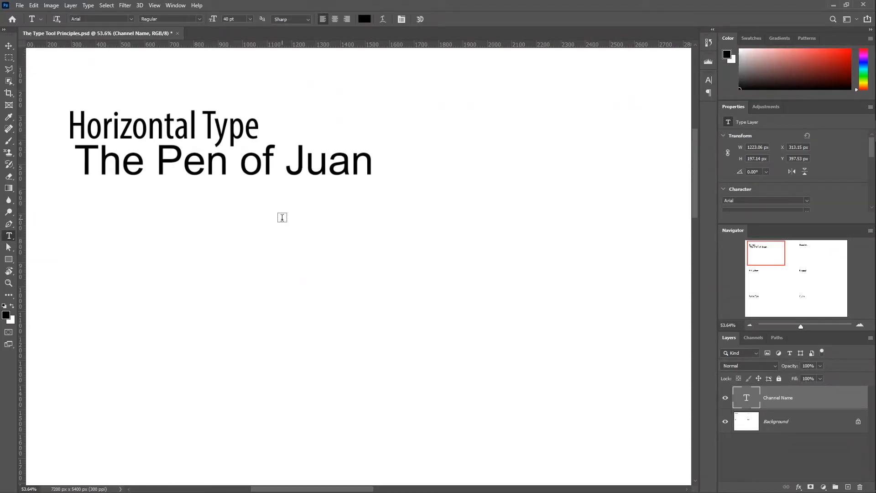
# Insert a "v" after the P in "Pen", remove it again, and commit the text edit
pyautogui.scroll(2, 184, 164)
pyautogui.click(199, 165)
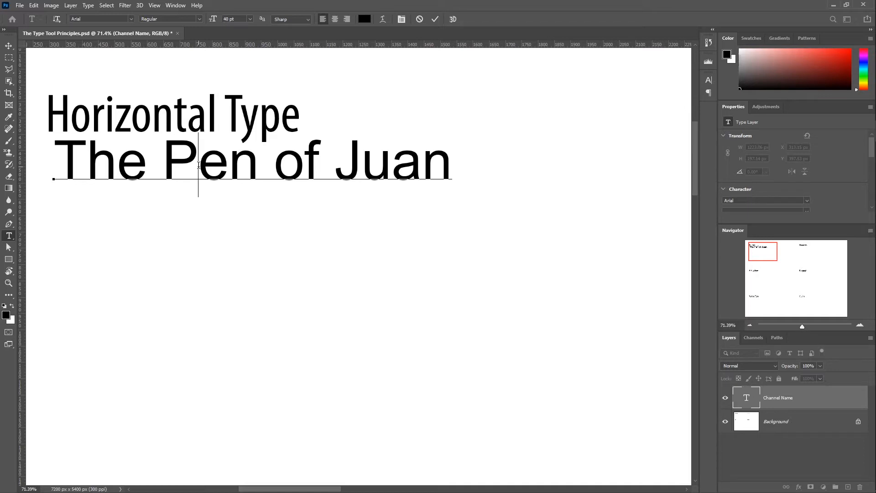
pyautogui.write('v')
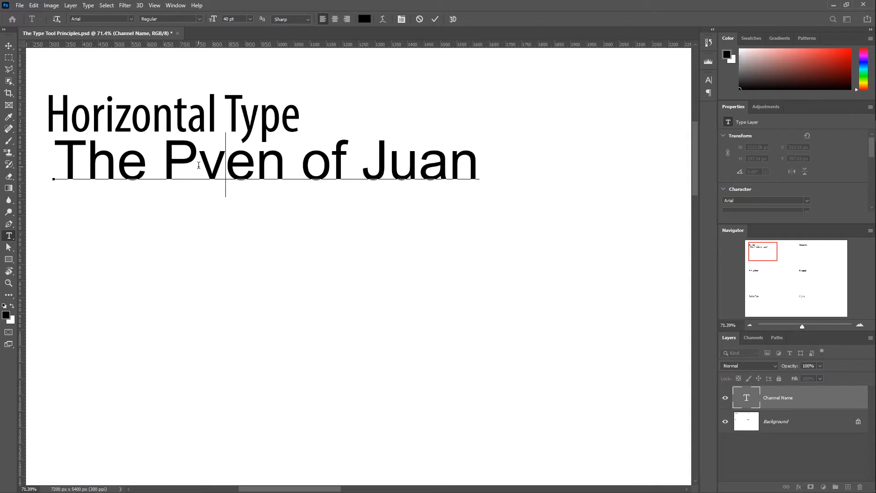
pyautogui.click(198, 166)
pyautogui.press('Delete')
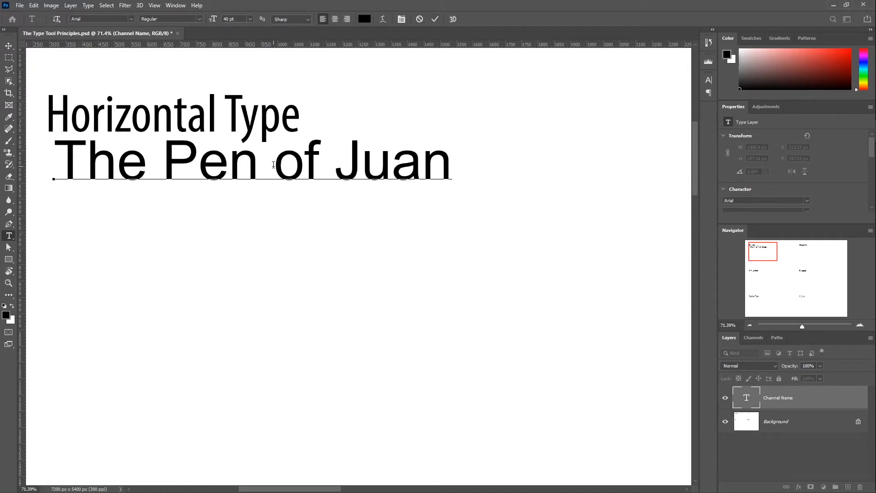
pyautogui.press('ctrl')
pyautogui.hotkey('ctrl', 'd')
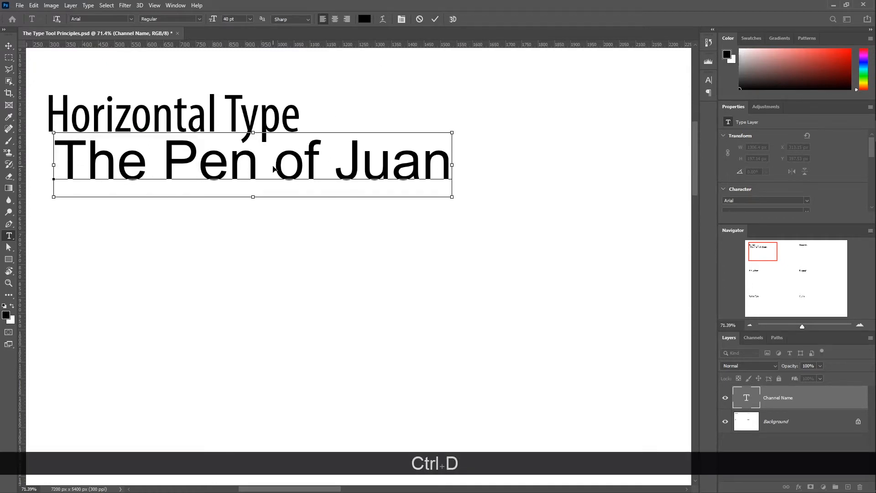
pyautogui.hotkey('ctrl', 'Return')
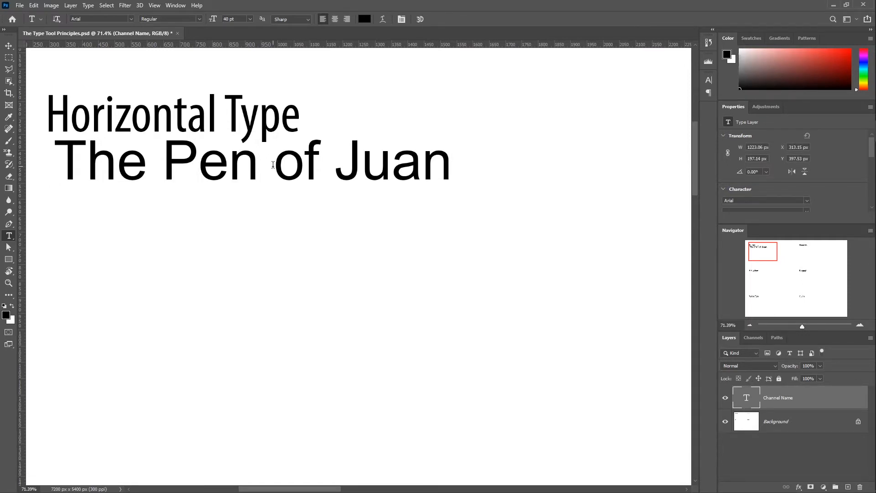
# Move the "The Pen of Juan" line to about X 291 px, Y 450 px, left-aligned beneath the "Horizontal Type" heading
pyautogui.click(8, 46)
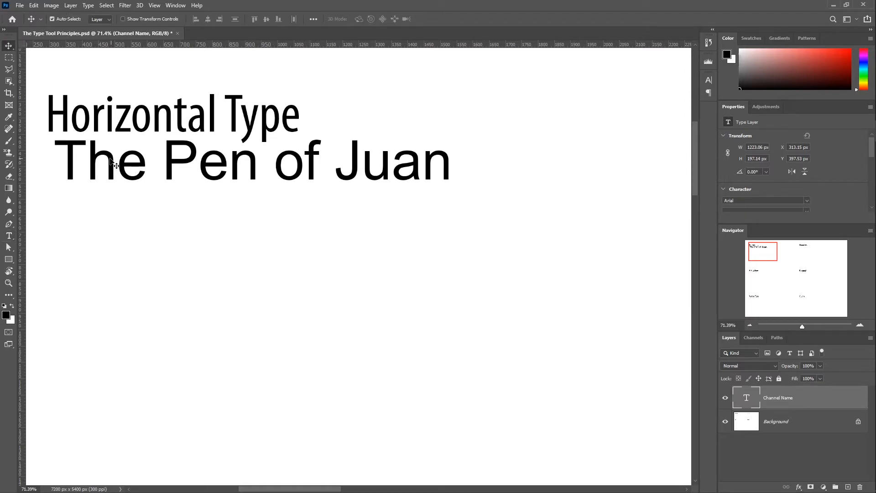
pyautogui.moveTo(109, 163); pyautogui.dragTo(102, 179)
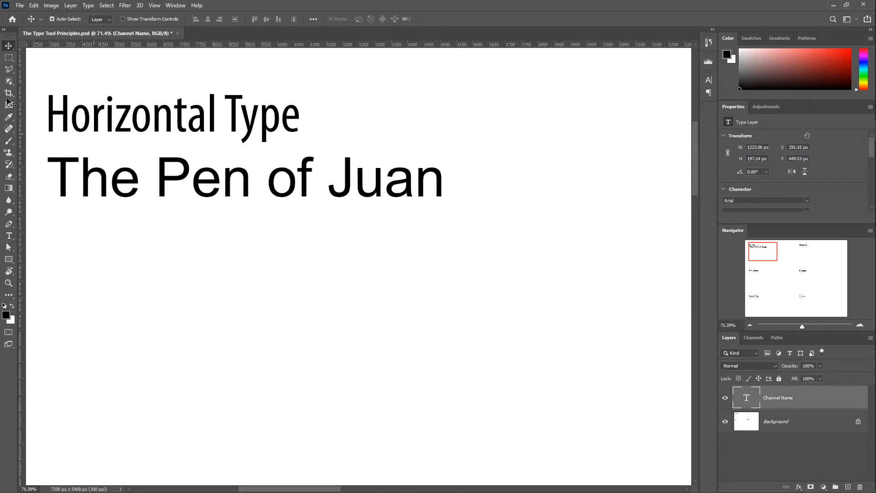
# Create a paragraph text box about 1871 by 766 px below the title, containing "The quick brown fox jumps over the lazy dog."
pyautogui.scroll(-2, 391, 271)
pyautogui.scroll(-2, 426, 219)
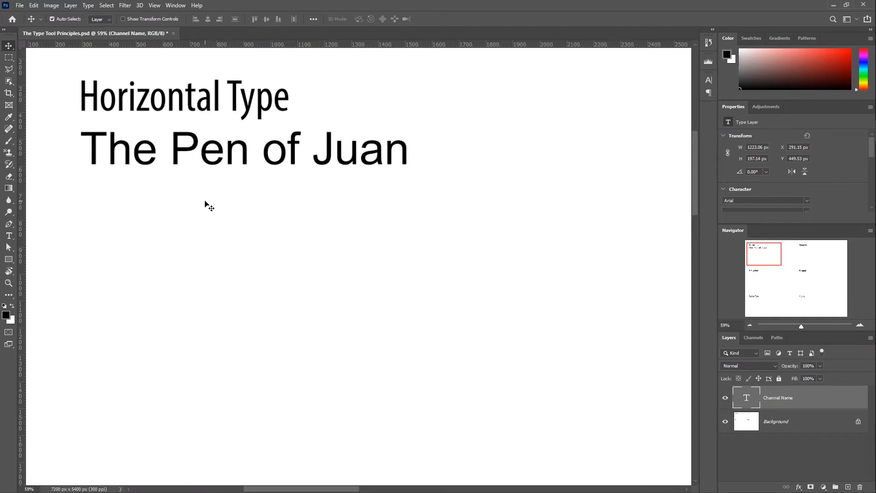
pyautogui.press('t')
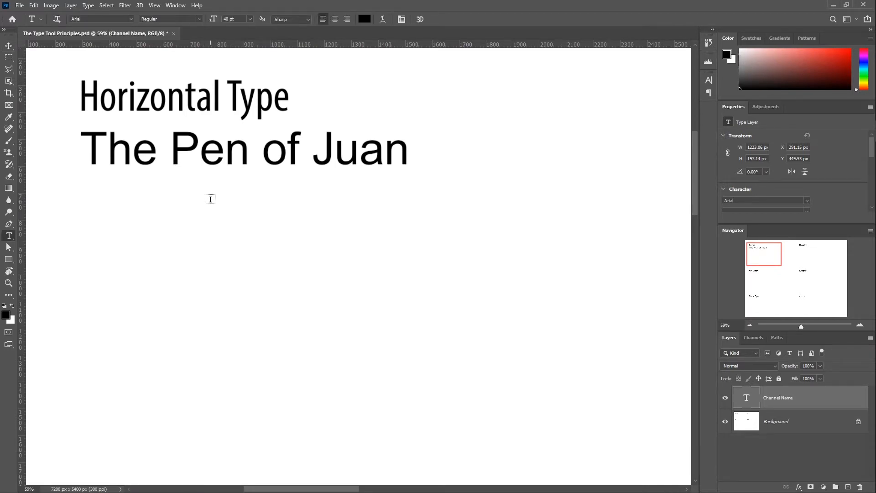
pyautogui.moveTo(90, 212); pyautogui.dragTo(592, 417)
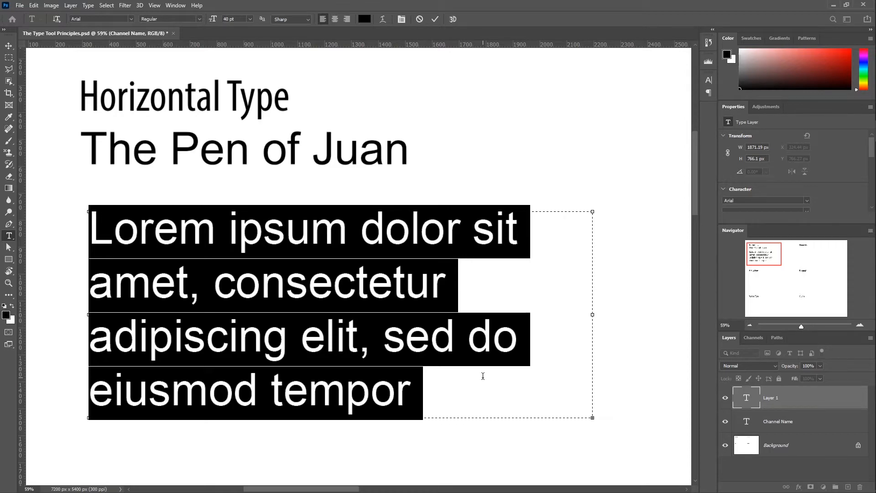
pyautogui.write('The quick brown')
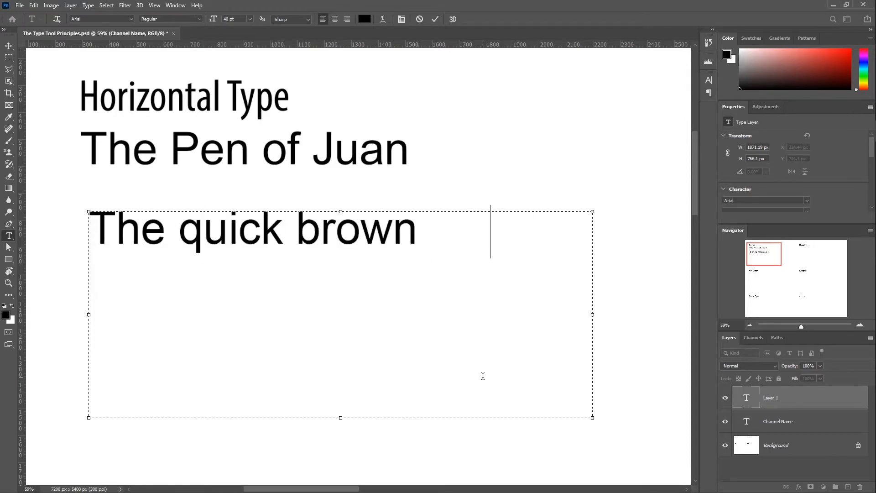
pyautogui.write(' fox jumps ')
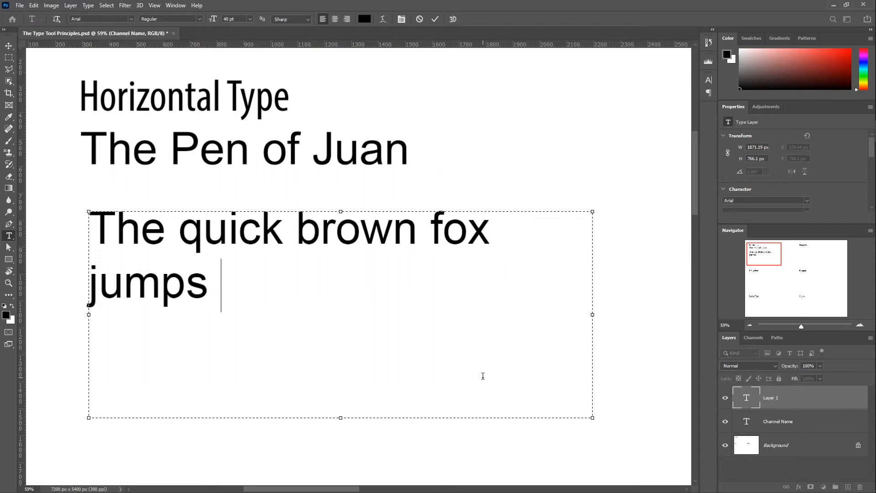
pyautogui.write('over the lazy dog.')
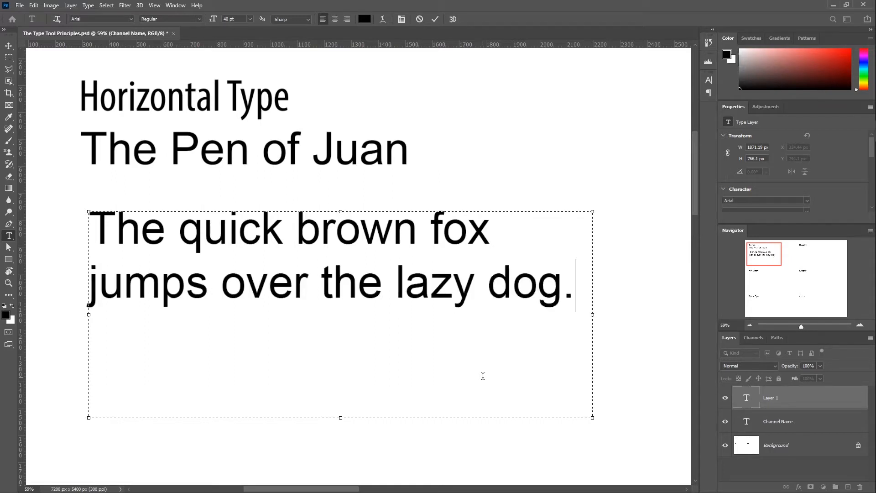
# Paste a copy of the sentence after the first one in the paragraph box and delete "dog." from the copy's end
pyautogui.hotkey('ctrl', 'a')
pyautogui.hotkey('ctrl', 'c')
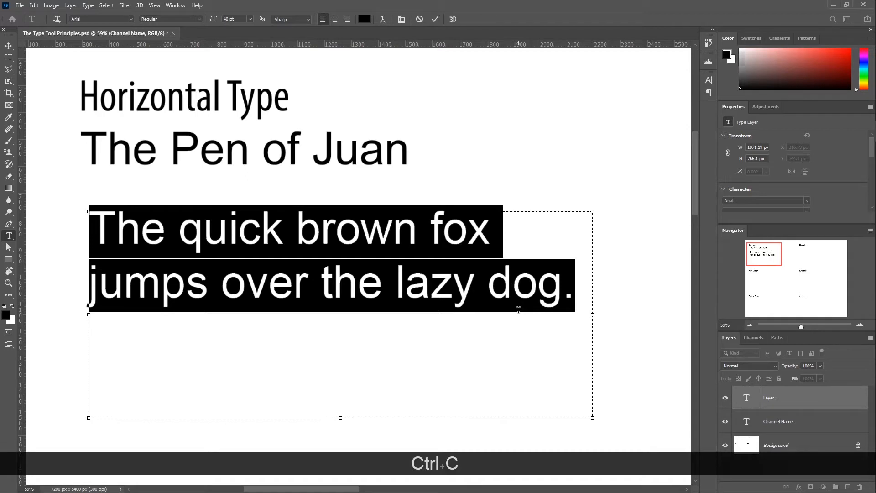
pyautogui.click(582, 293)
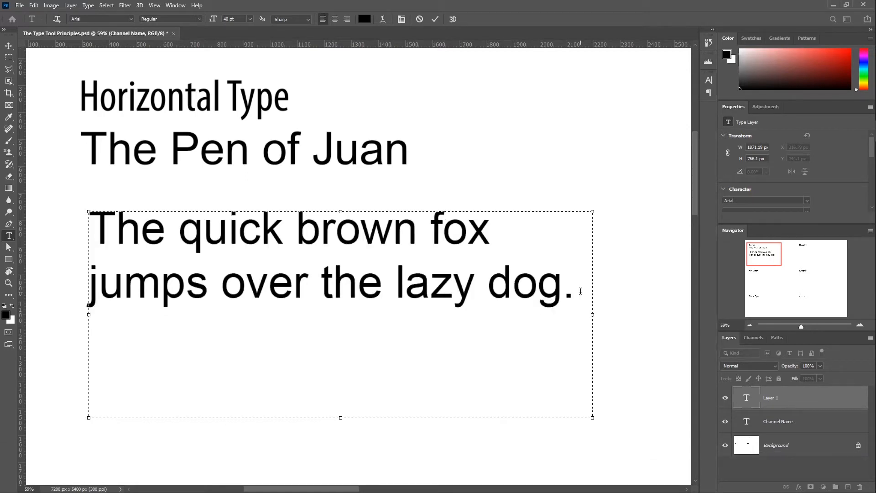
pyautogui.hotkey('ctrl', 'v')
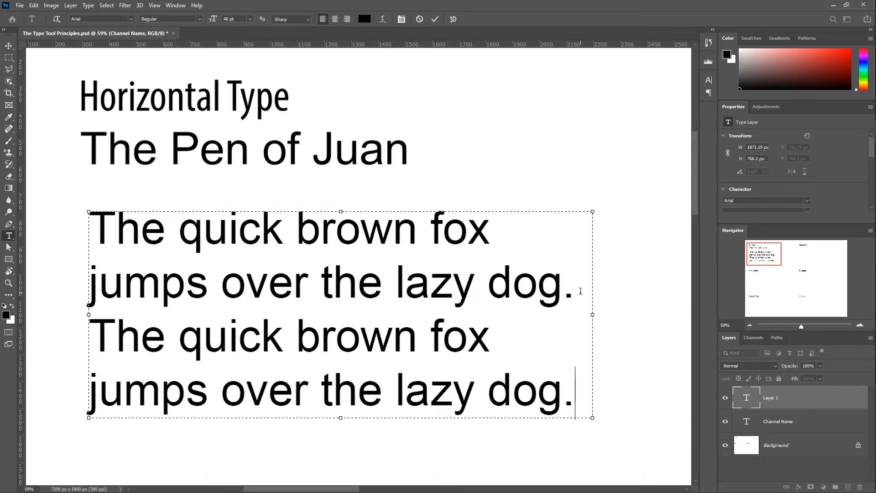
pyautogui.hotkey('ctrl', 'BackSpace')
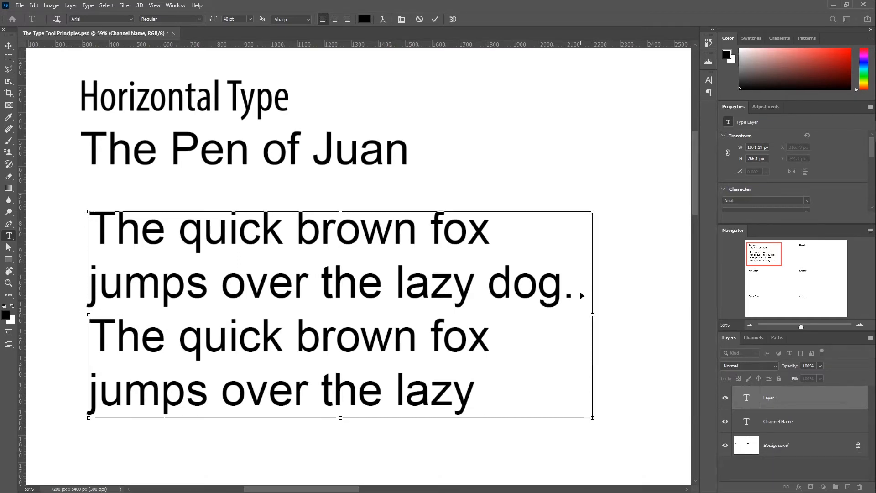
pyautogui.scroll(-3, 393, 334)
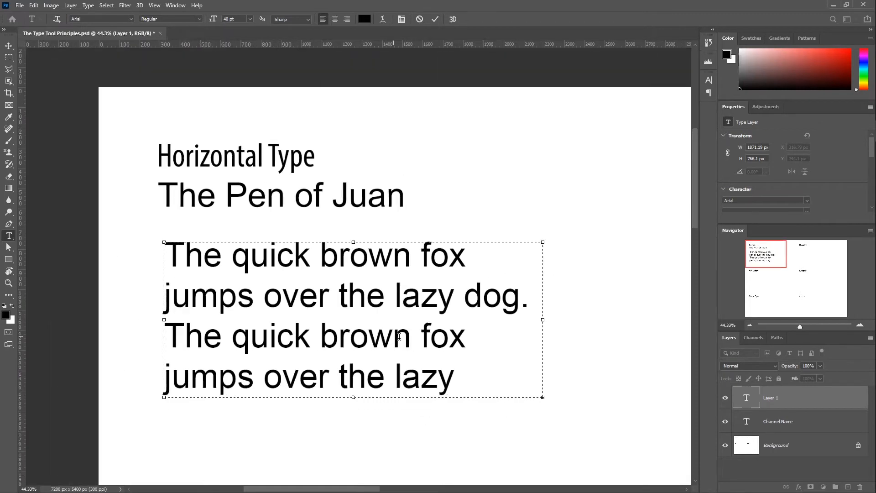
# Commit the paragraph text and set its font size to 30 pt
pyautogui.moveTo(696, 215); pyautogui.dragTo(696, 229)
pyautogui.click(62, 210)
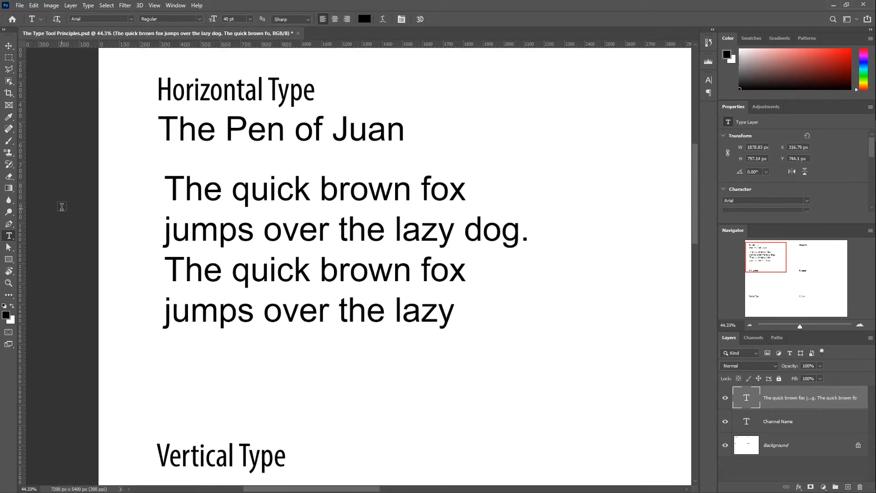
pyautogui.click(229, 18)
pyautogui.write('30')
pyautogui.press('Return')
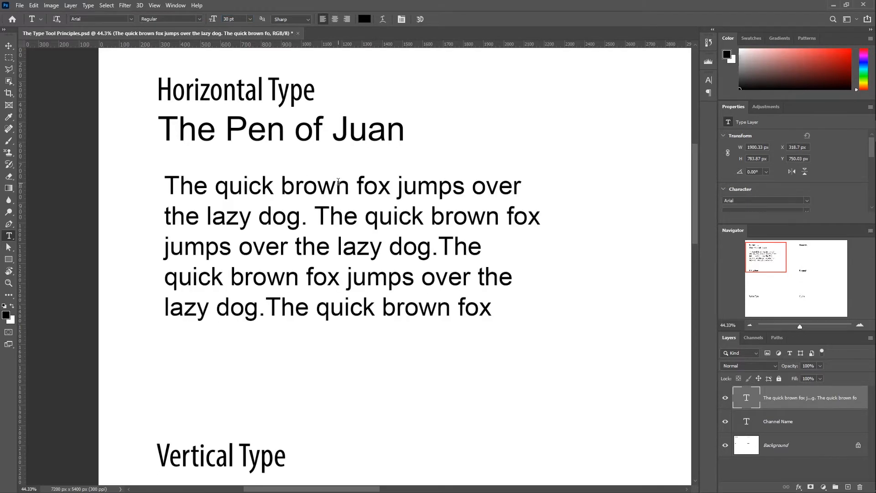
# Enlarge the paragraph text box to about 2343 by 1073 px so that all the repeated sentences fit
pyautogui.click(438, 189)
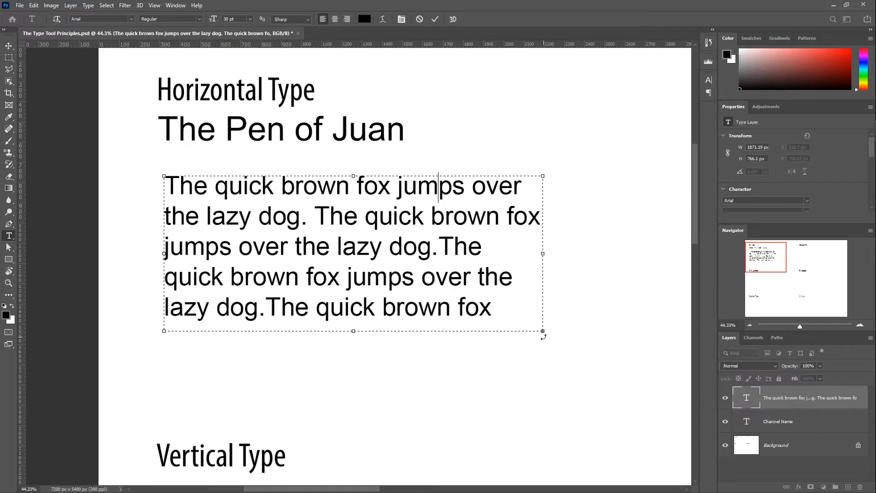
pyautogui.moveTo(543, 331); pyautogui.dragTo(640, 394)
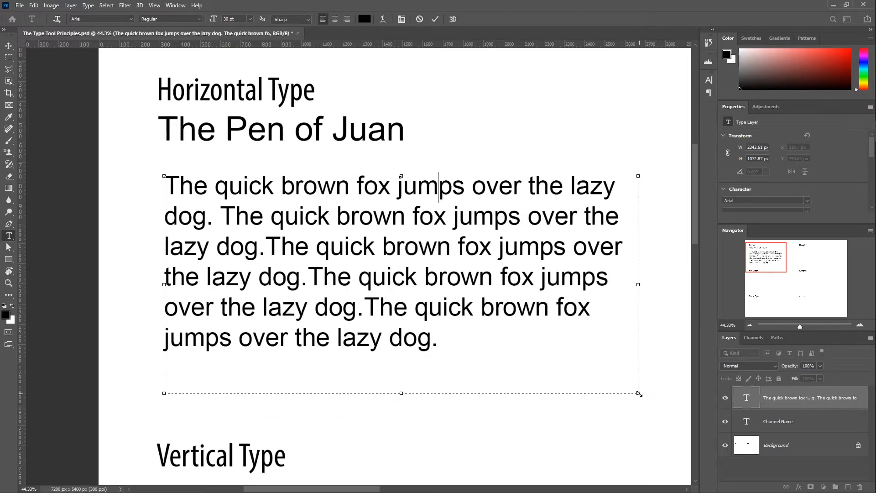
pyautogui.scroll(-2, 612, 383)
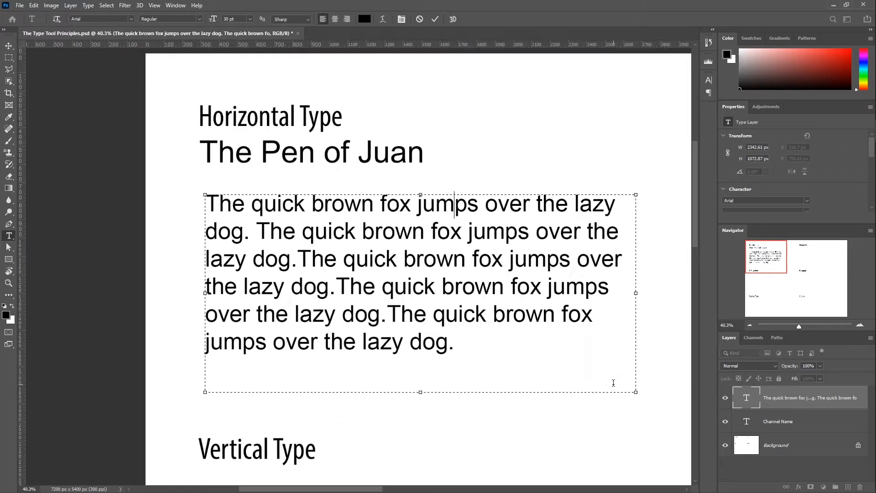
pyautogui.moveTo(377, 489); pyautogui.dragTo(408, 492)
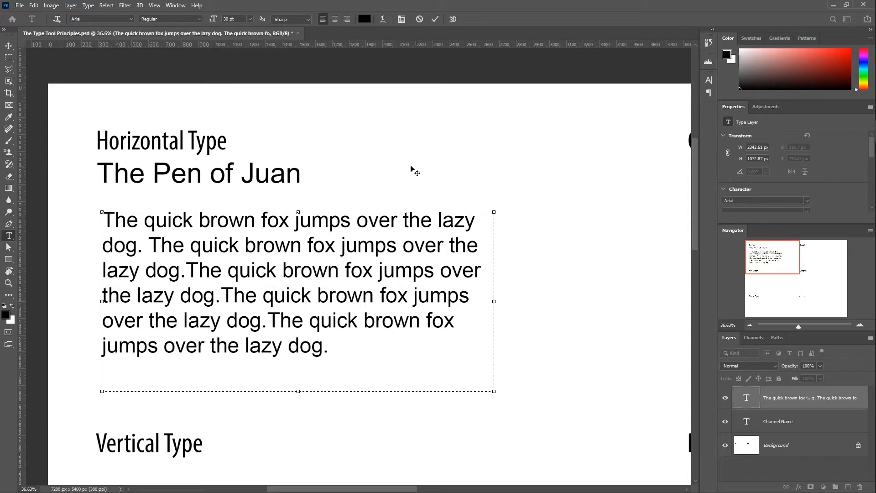
# Center-align the paragraph text and move its box to about X 291 px, aligning its left edge with the title line above
pyautogui.click(335, 19)
pyautogui.click(9, 46)
pyautogui.scroll(-1, 343, 310)
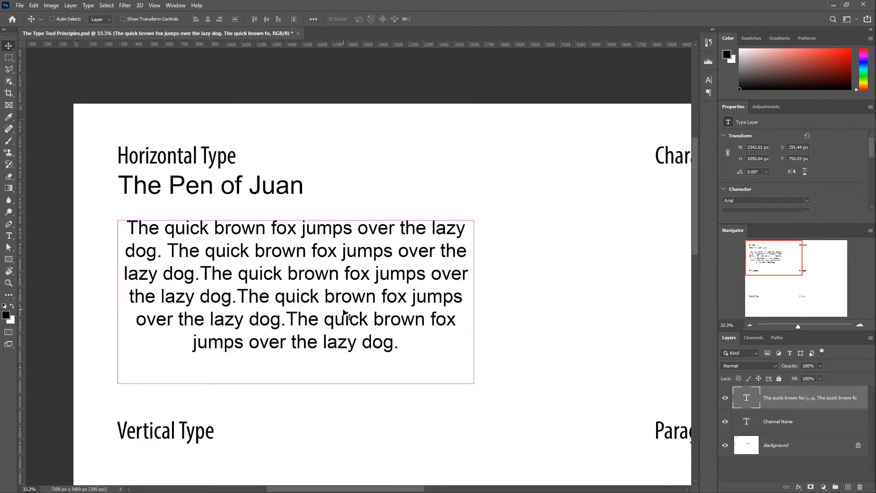
pyautogui.hotkey('ctrl', '0')
pyautogui.moveTo(124, 170); pyautogui.dragTo(235, 220)
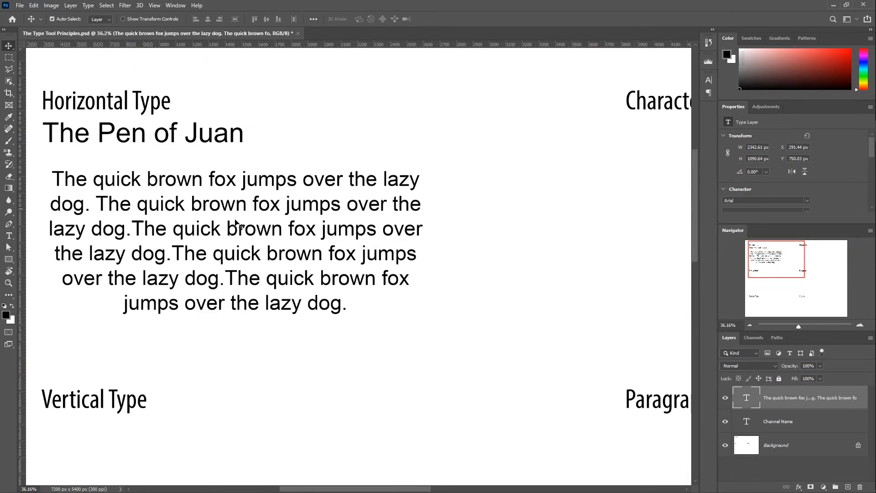
# Scale the paragraph box together with its text to 32.4 pt, adjust the box to about 2689 by 1272 px, and commit
pyautogui.press('t')
pyautogui.click(131, 181)
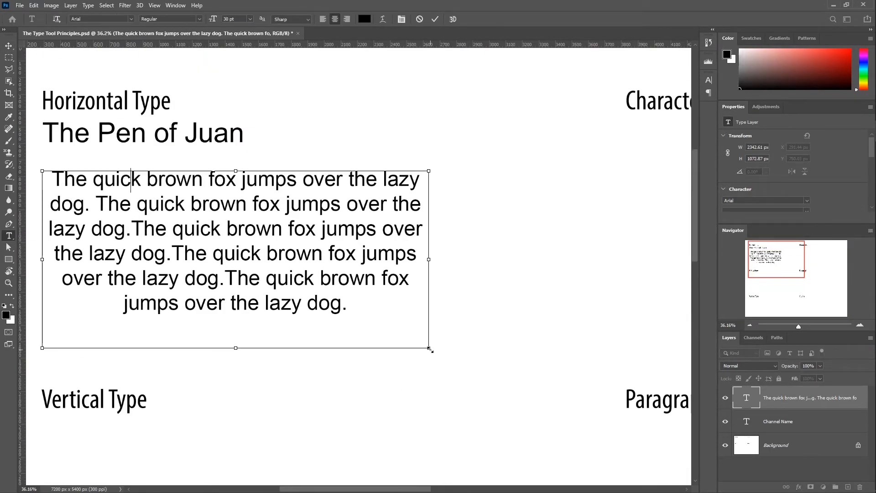
pyautogui.press('ctrl')
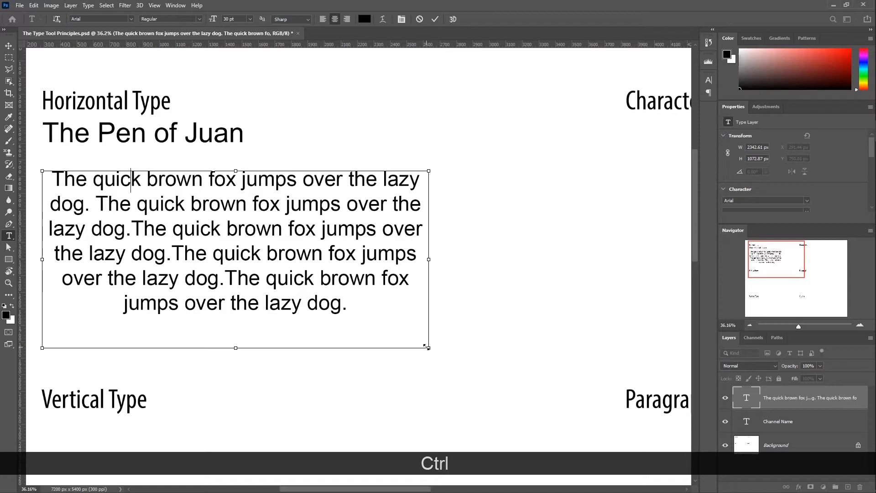
pyautogui.moveTo(428, 349); pyautogui.dragTo(489, 362)
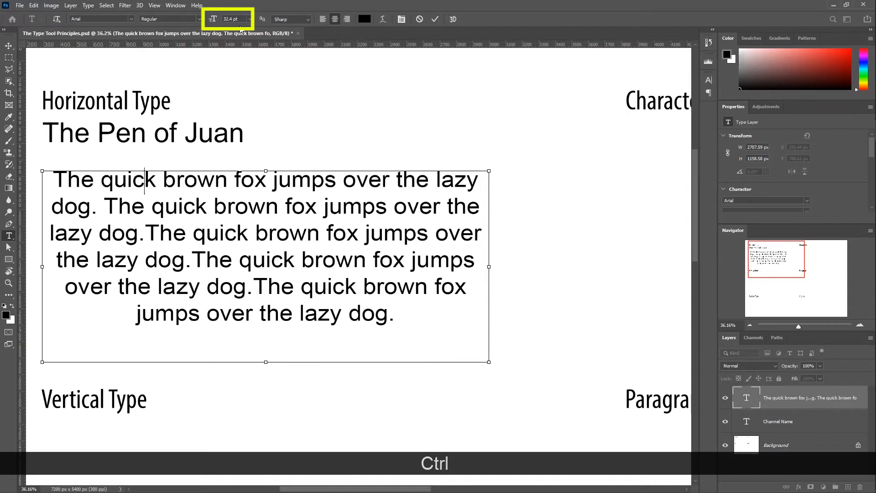
pyautogui.moveTo(489, 362)
pyautogui.mouseDown()
pyautogui.moveTo(480, 361)
pyautogui.moveTo(500, 392)
pyautogui.moveTo(486, 378)
pyautogui.mouseUp()
pyautogui.click(434, 19)
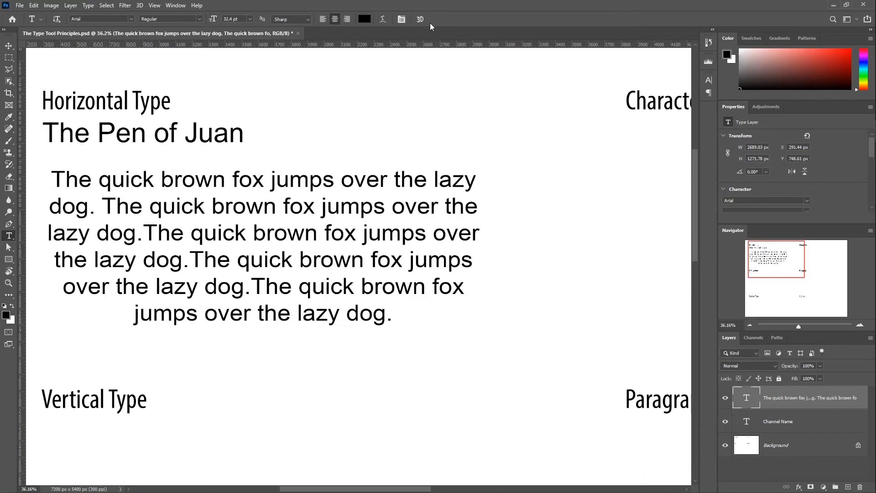
# Switch to the Vertical Type tool and set the type to Arial Bold, 30 pt, left-aligned
pyautogui.press('ctrl+KP_0')
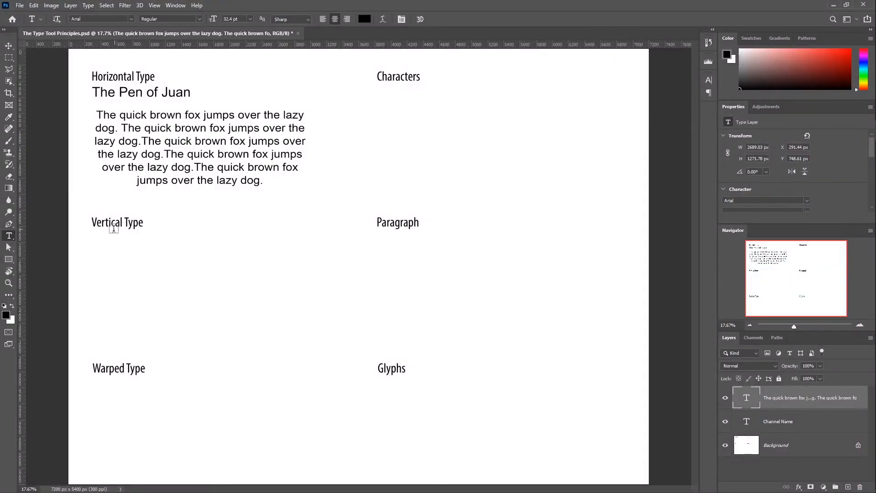
pyautogui.scroll(4, 111, 250)
pyautogui.scroll(-2, 198, 253)
pyautogui.scroll(1, 198, 254)
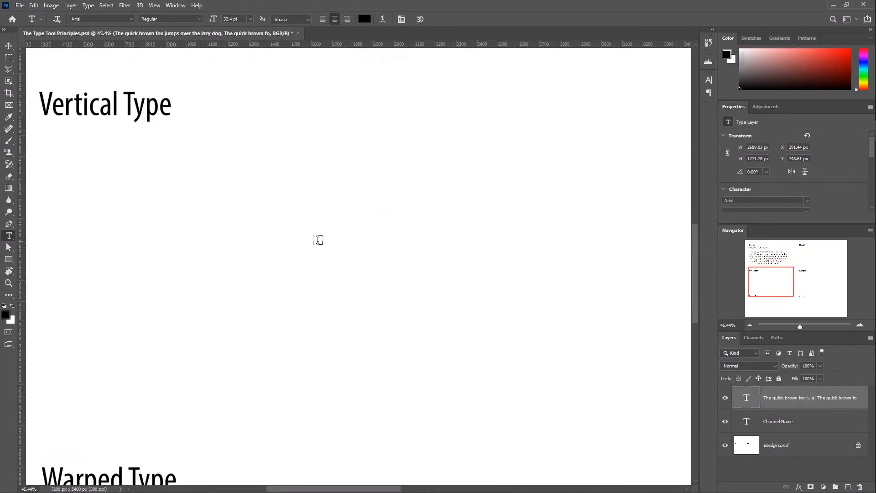
pyautogui.rightClick(14, 239)
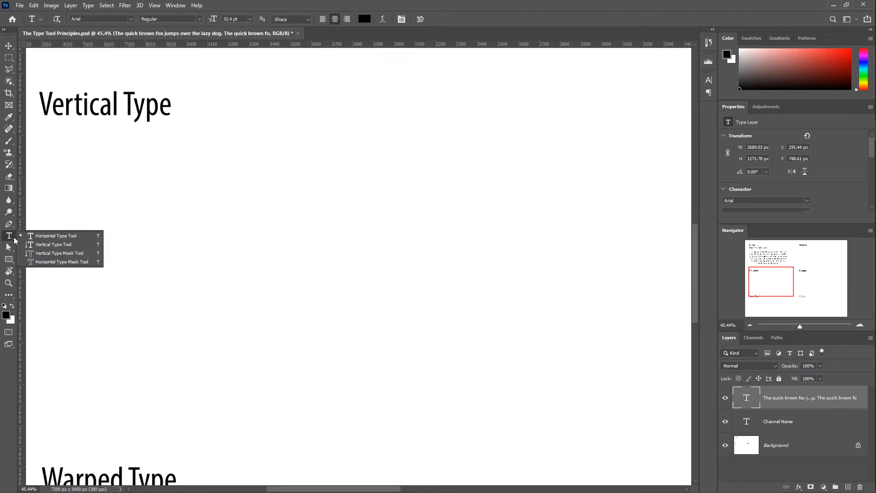
pyautogui.click(36, 248)
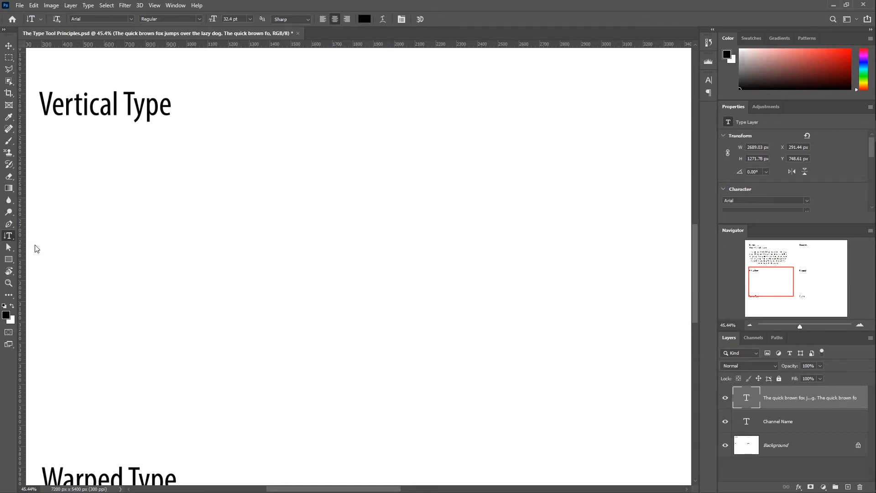
pyautogui.moveTo(300, 490); pyautogui.dragTo(287, 490)
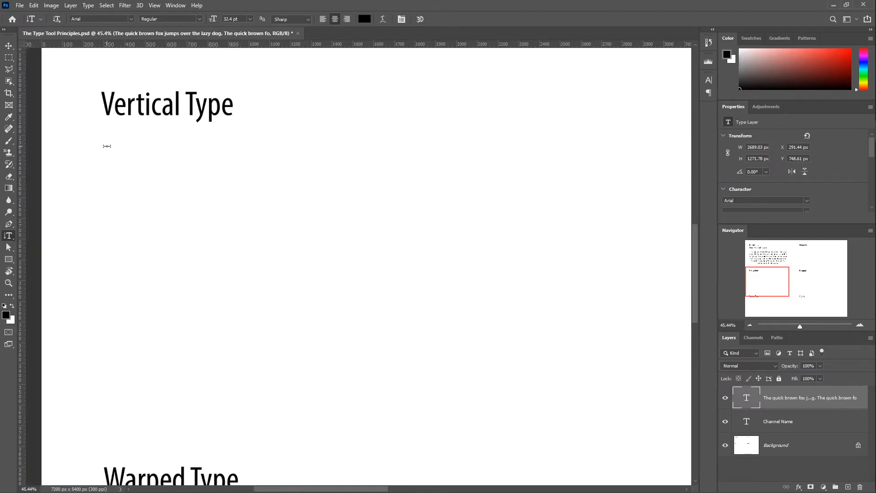
pyautogui.click(199, 19)
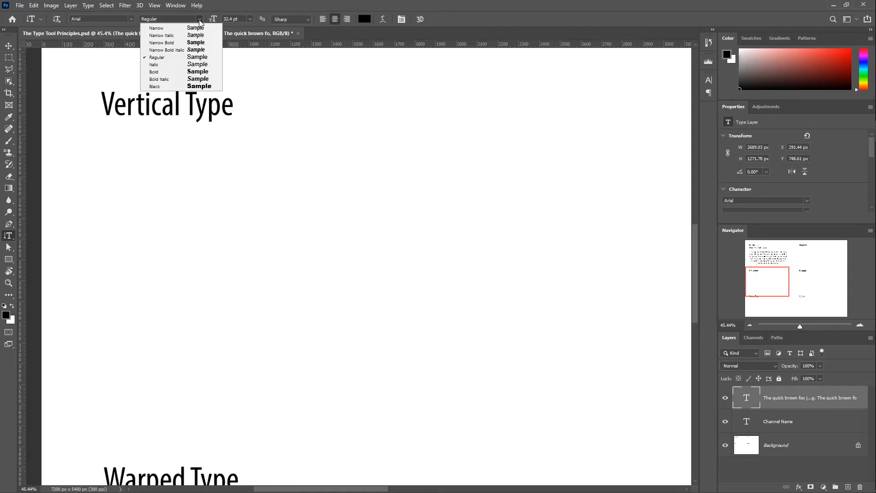
pyautogui.click(169, 74)
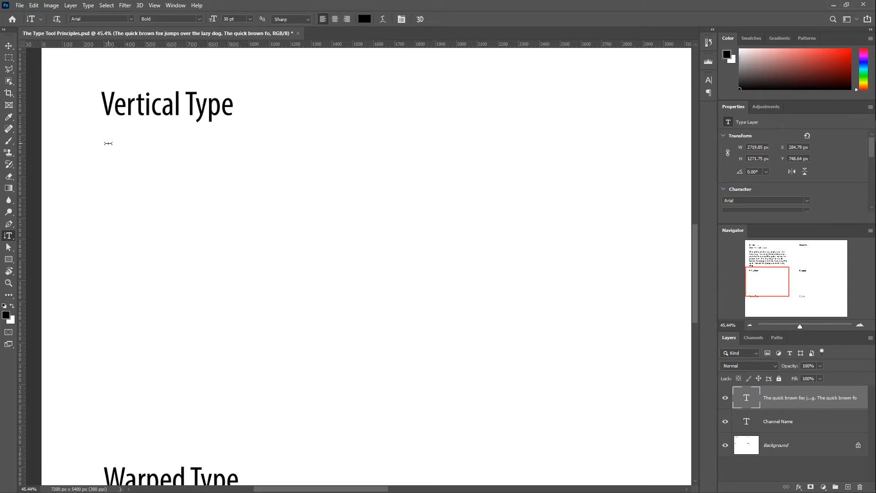
# Create a vertical text line reading "JUAN" beneath the "Vertical Type" heading and commit it
pyautogui.click(108, 143)
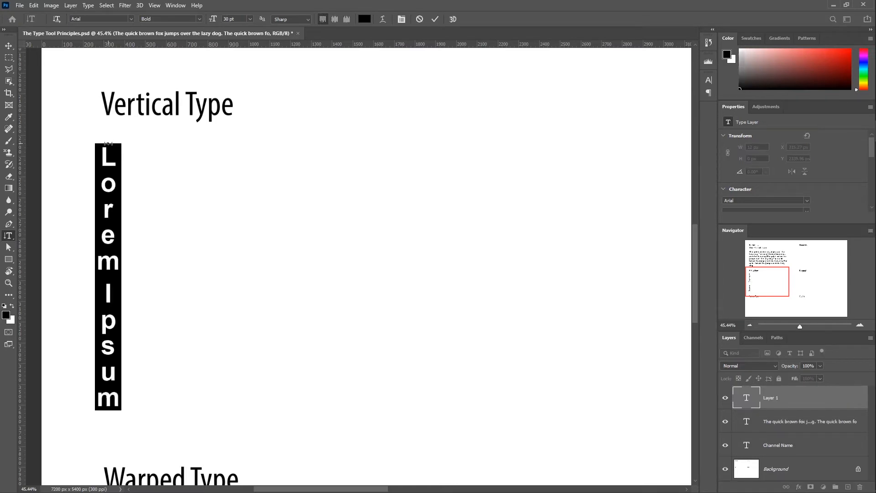
pyautogui.write('JUAN')
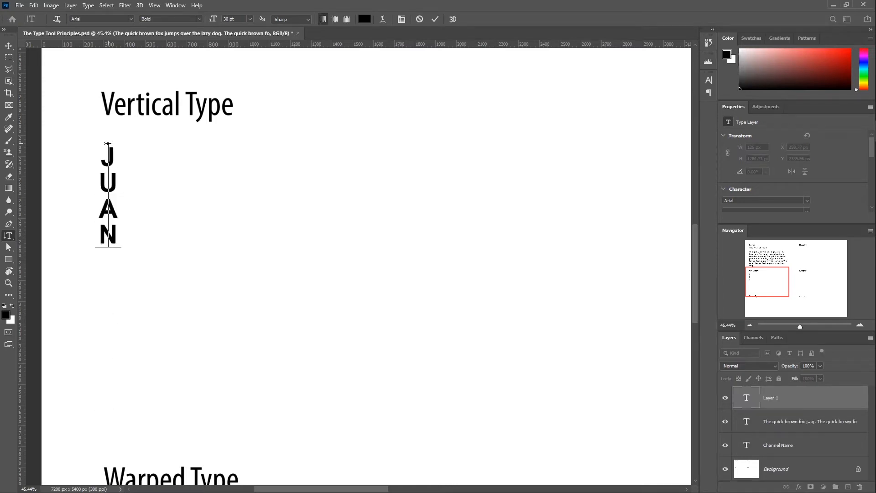
pyautogui.click(435, 20)
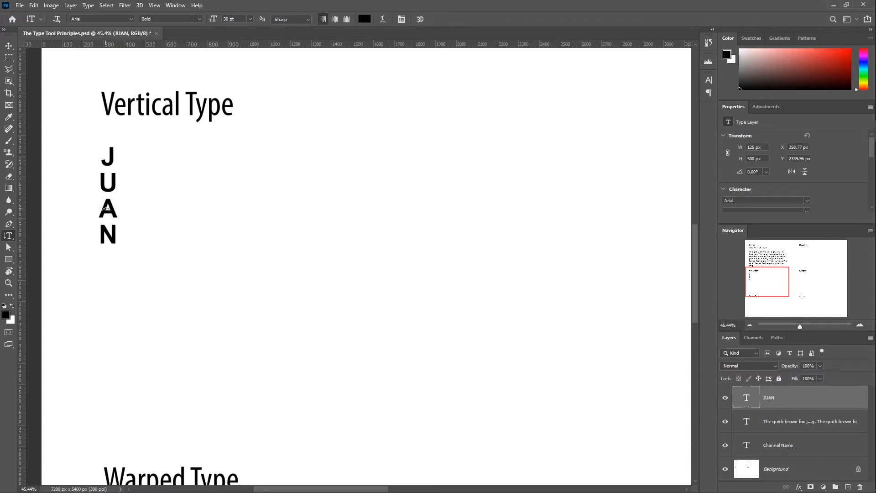
# Scale the vertical "JUAN" text to about 241% and place two level copies beside it
pyautogui.hotkey('ctrl', 't')
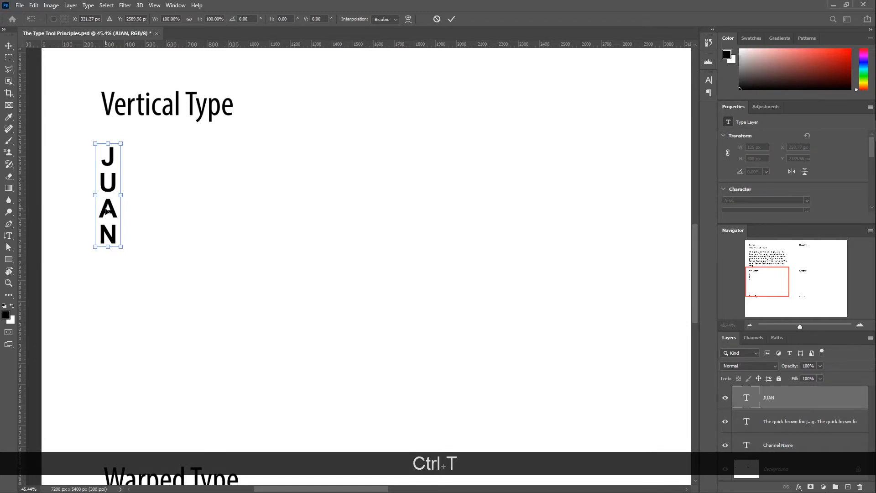
pyautogui.moveTo(120, 247); pyautogui.dragTo(170, 391)
pyautogui.rightClick(141, 269)
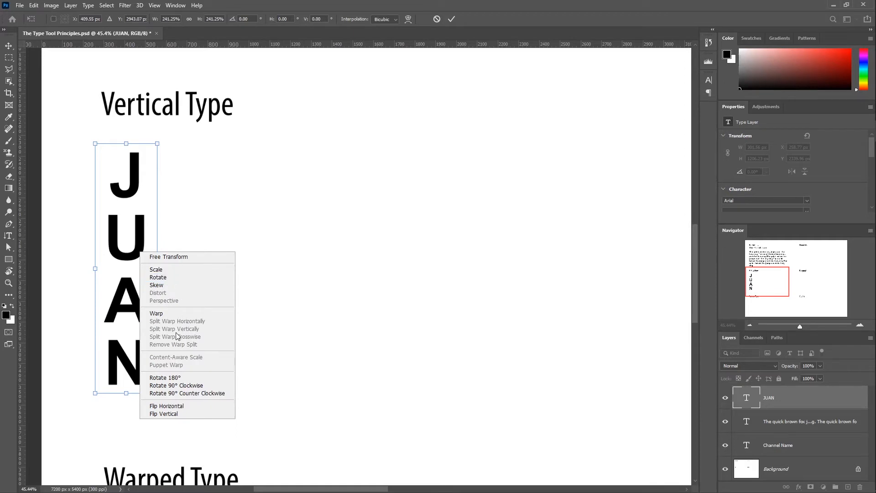
pyautogui.click(132, 194)
pyautogui.click(8, 45)
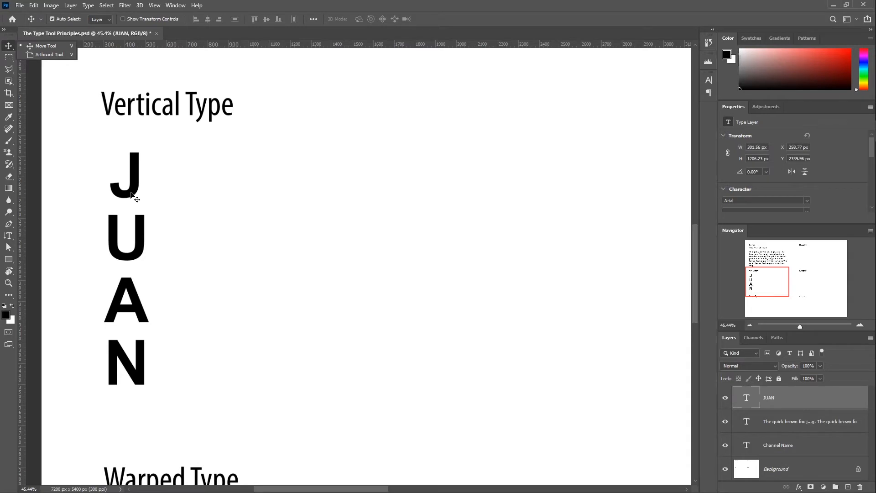
pyautogui.moveTo(132, 194); pyautogui.dragTo(319, 196)
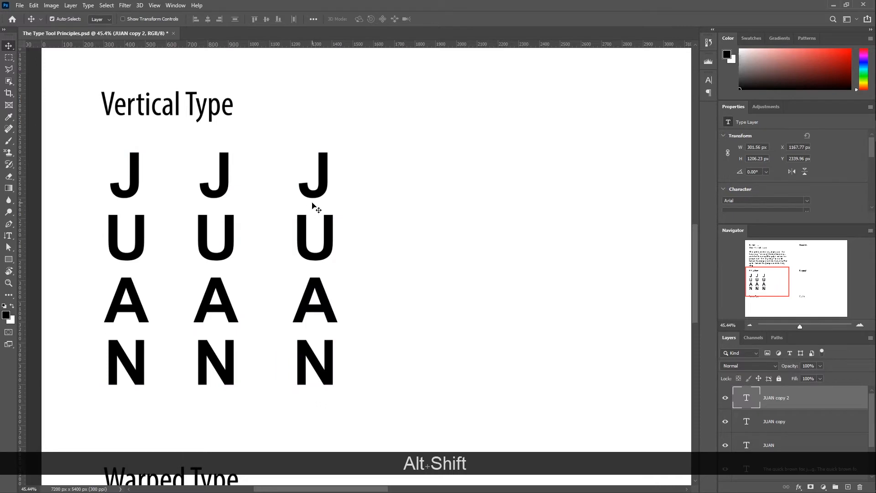
# Toggle the orientation of the third "JUAN" column to horizontal and back to vertical
pyautogui.press('t')
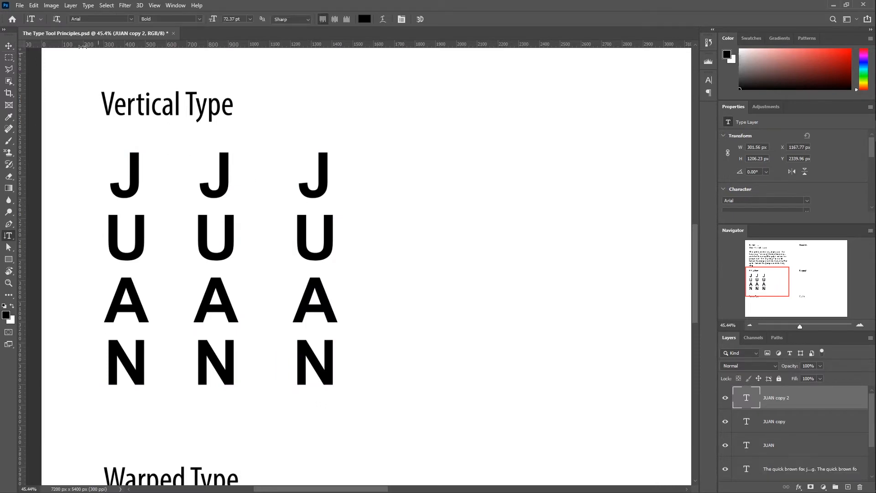
pyautogui.click(57, 19)
pyautogui.click(57, 19)
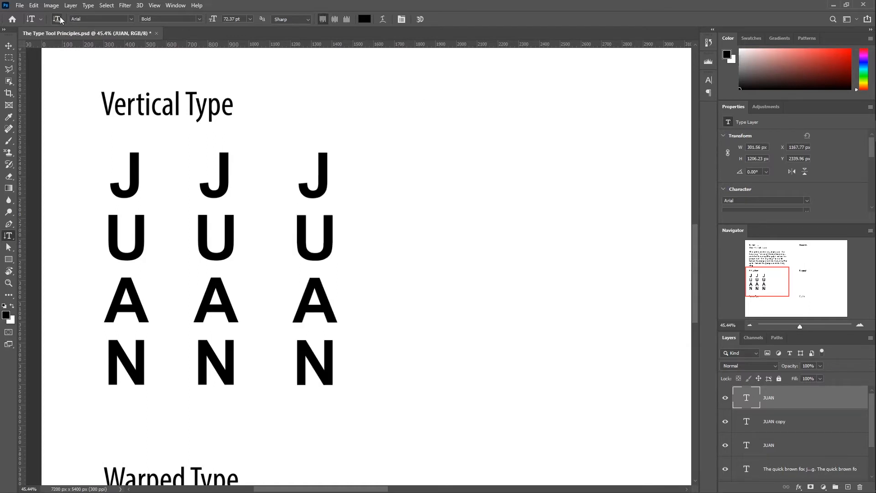
# Create horizontal text beneath the "Warped Type" heading, reading "THE PEN" on one line and "OF JUAN" on the next
pyautogui.hotkey('ctrl', '0')
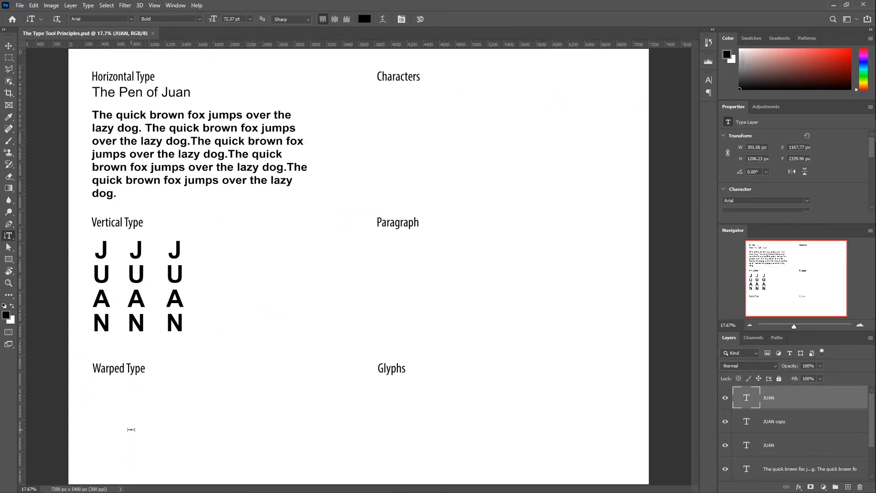
pyautogui.rightClick(9, 235)
pyautogui.click(30, 232)
pyautogui.moveTo(274, 488); pyautogui.dragTo(264, 489)
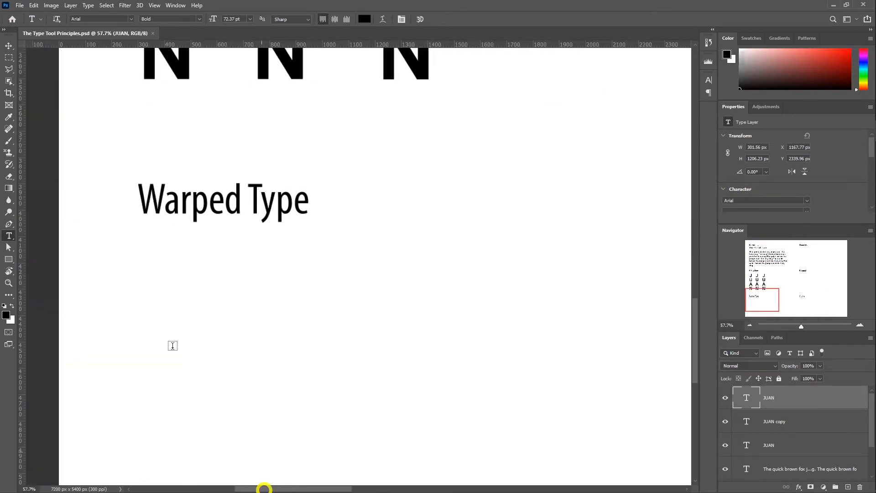
pyautogui.click(162, 273)
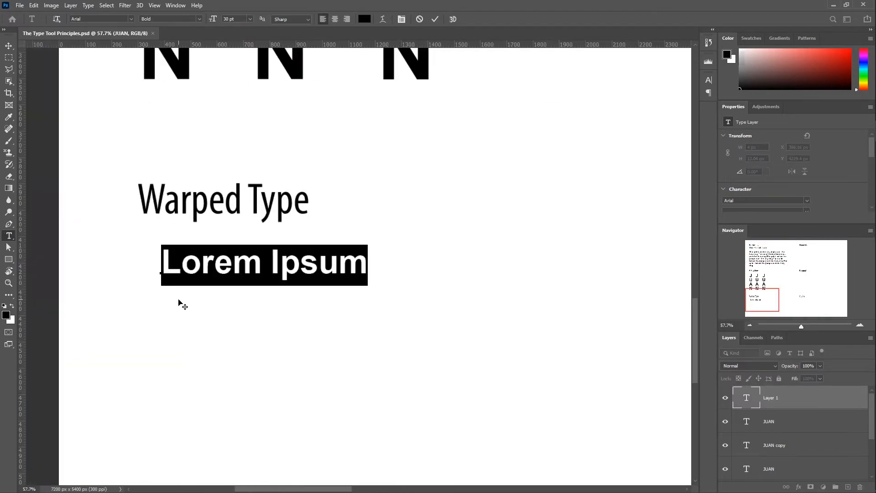
pyautogui.click(179, 301)
pyautogui.hotkey('ctrl', 'a')
pyautogui.write('THE PEN')
pyautogui.press('BackSpace')
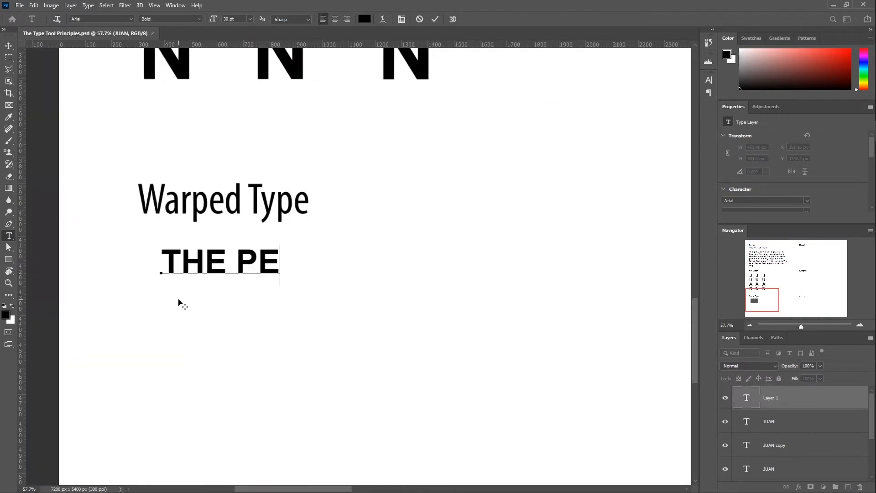
pyautogui.write('N')
pyautogui.press('Return')
pyautogui.write('OF JUAN')
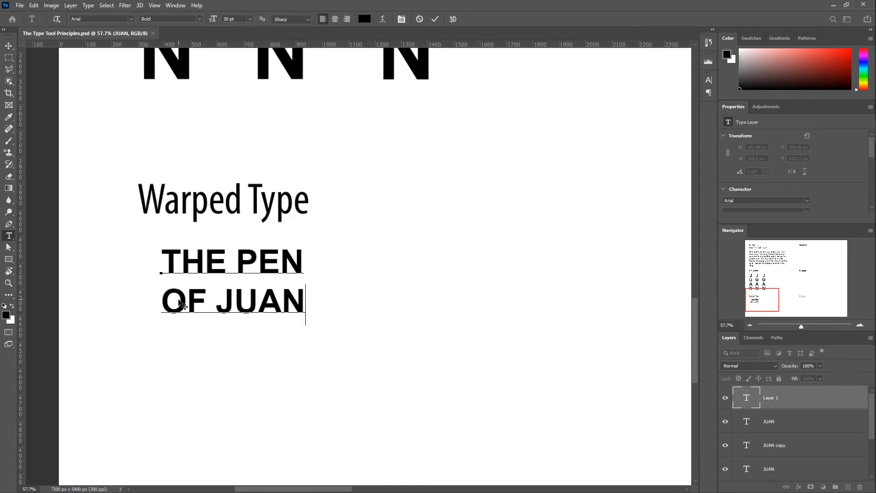
# Scale the two-line "THE PEN OF JUAN" text up to about 64.7 pt
pyautogui.press('ctrl')
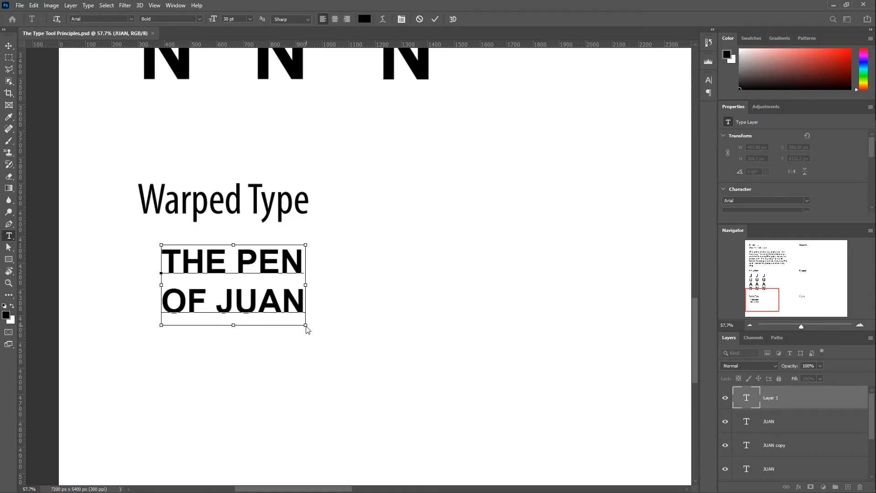
pyautogui.moveTo(305, 326); pyautogui.dragTo(461, 440)
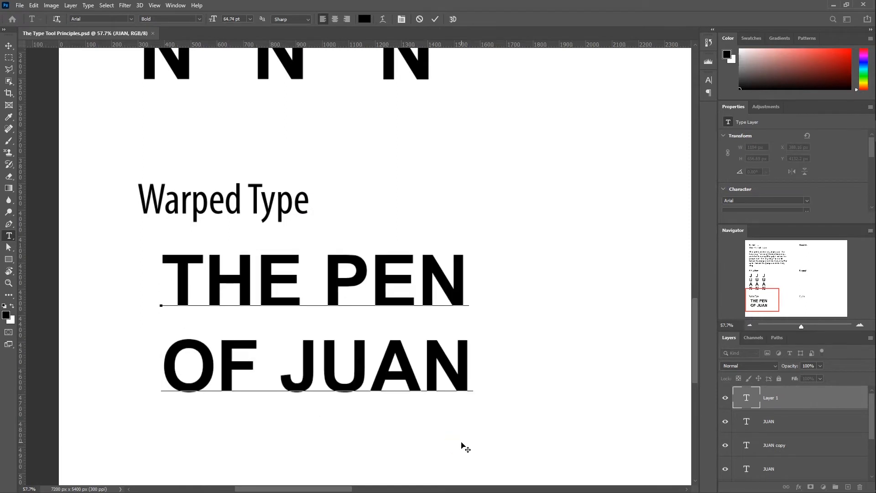
# Commit the "THE PEN OF JUAN" text and apply a horizontal Flag warp with a +18% bend
pyautogui.hotkey('ctrl', 'Return')
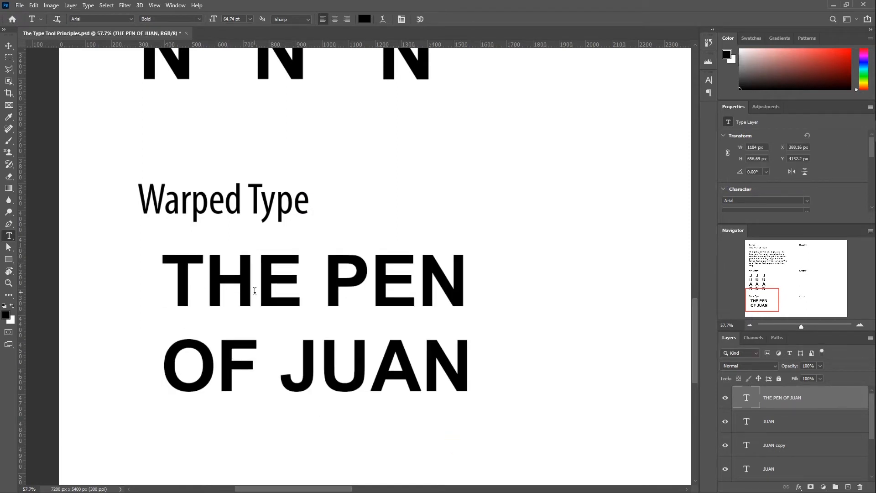
pyautogui.click(383, 19)
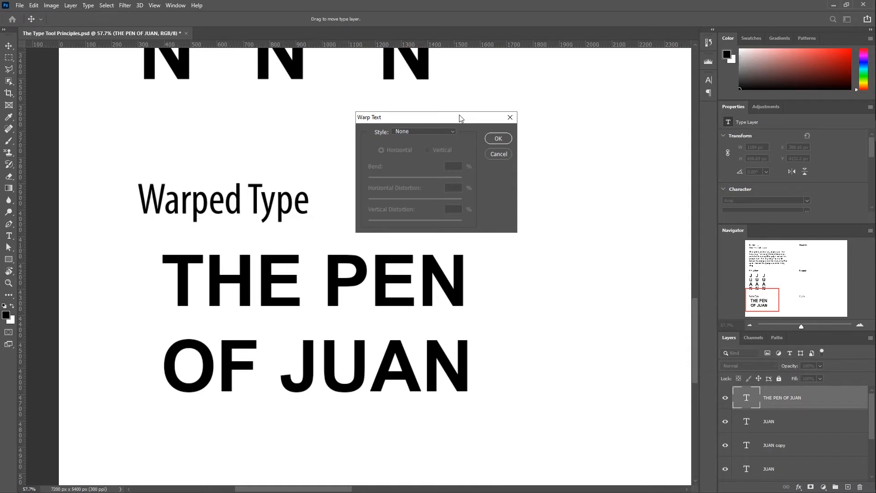
pyautogui.click(454, 131)
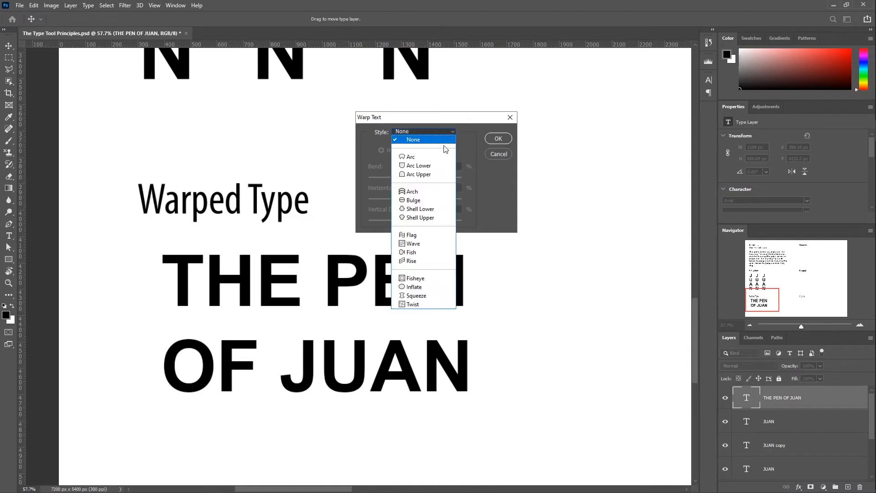
pyautogui.click(429, 231)
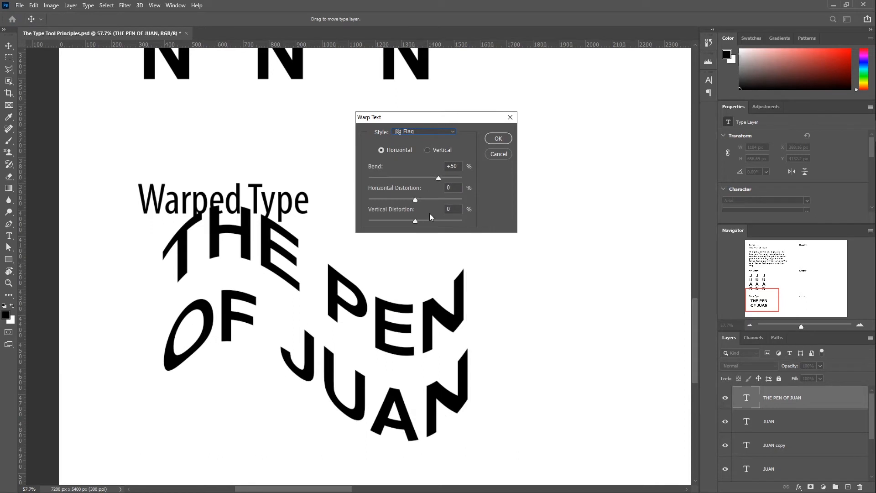
pyautogui.moveTo(428, 177); pyautogui.dragTo(411, 199)
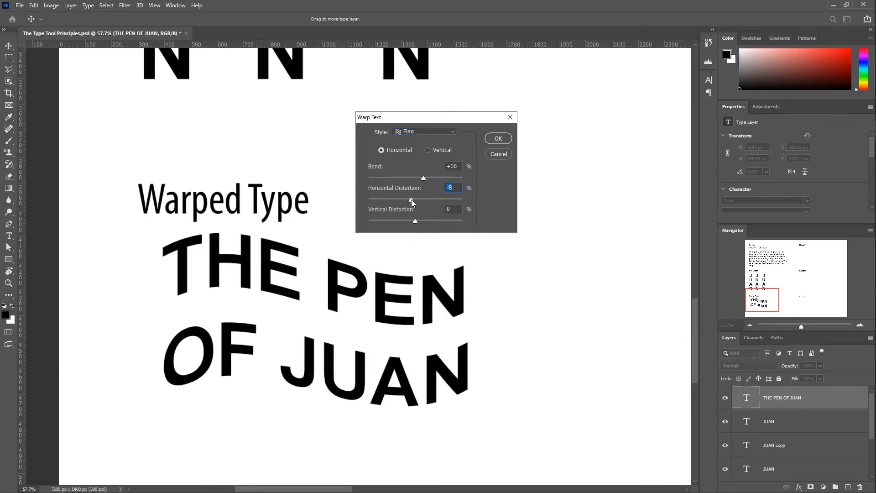
pyautogui.click(492, 141)
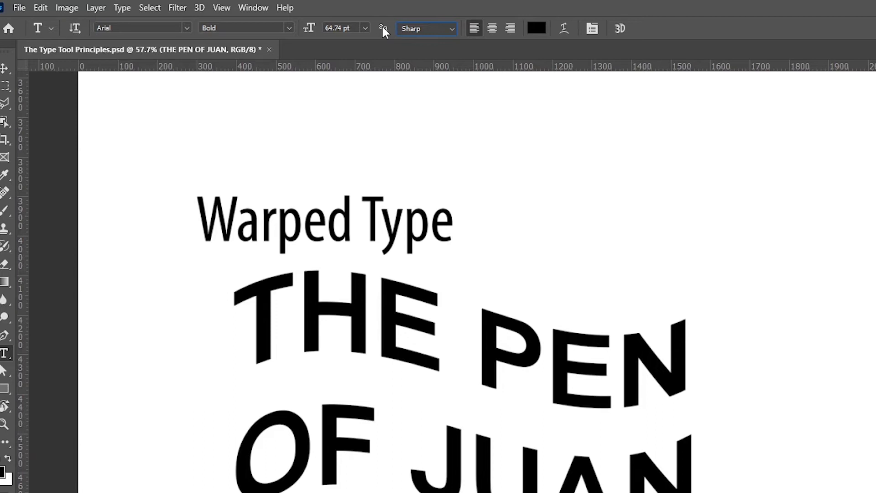
# Set the warped text's anti-aliasing to None and examine the edges of the letter E up close
pyautogui.click(453, 29)
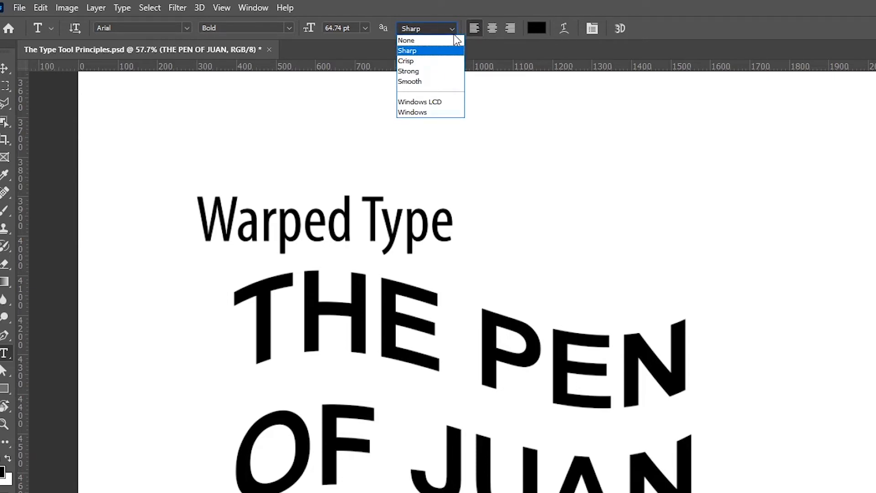
pyautogui.click(451, 41)
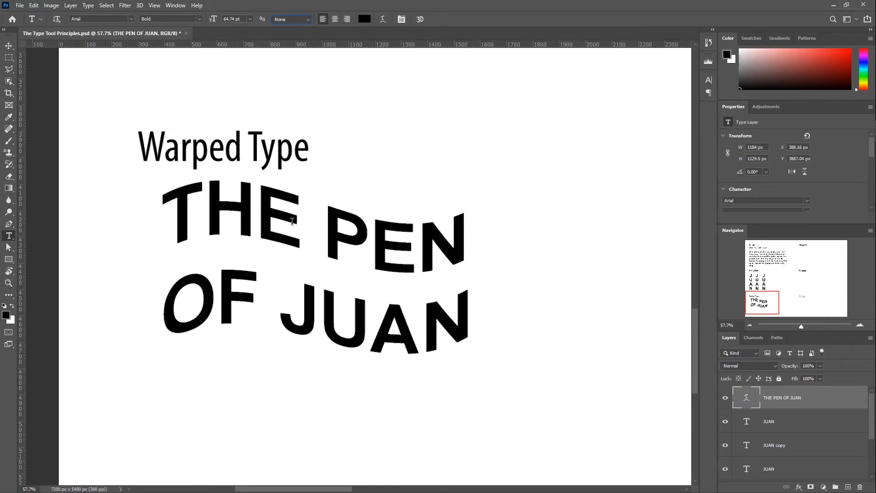
pyautogui.press('v')
pyautogui.scroll(5, 283, 212)
pyautogui.scroll(5, 283, 212)
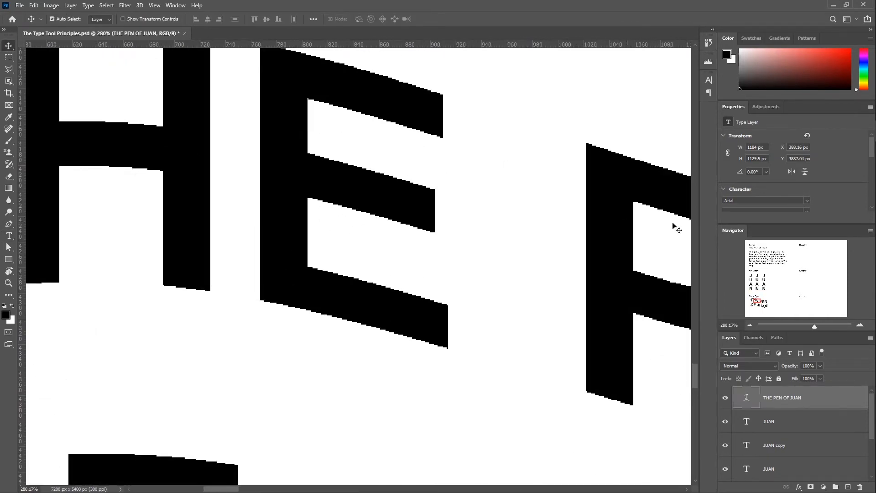
pyautogui.scroll(3, 696, 372)
pyautogui.press('t')
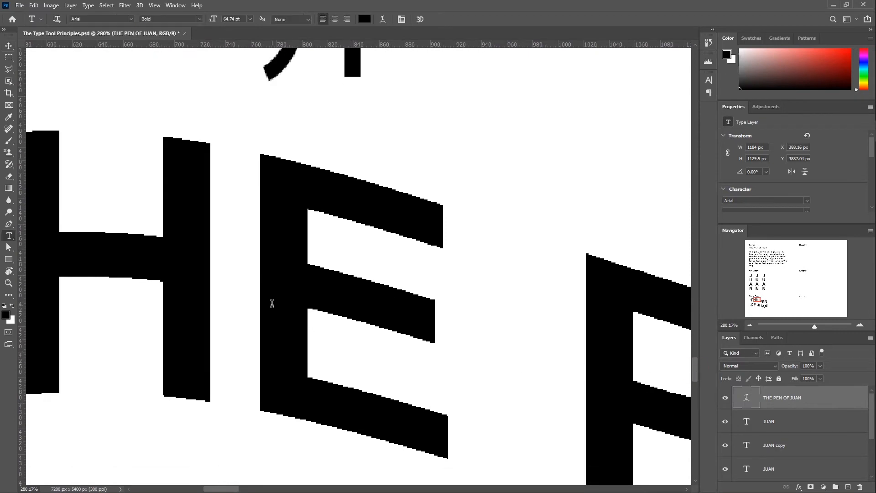
pyautogui.scroll(8, 313, 254)
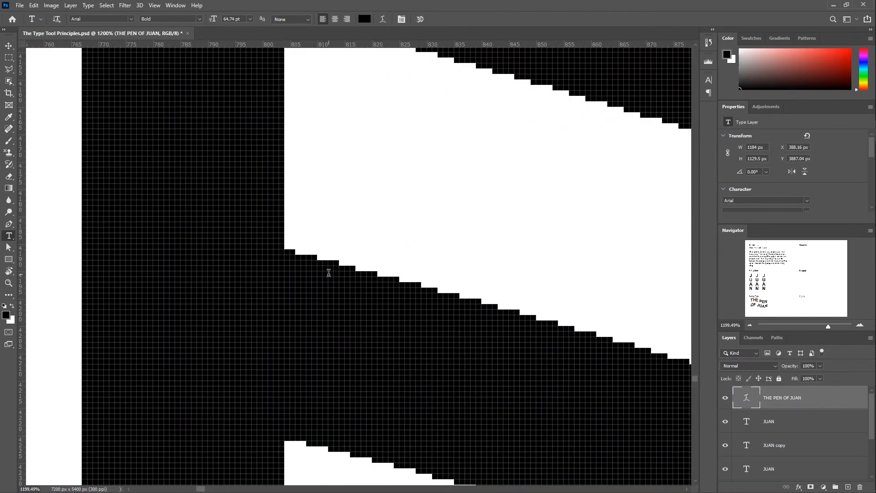
# Set the warped text's anti-aliasing to Crisp and inspect the letter edges
pyautogui.click(307, 19)
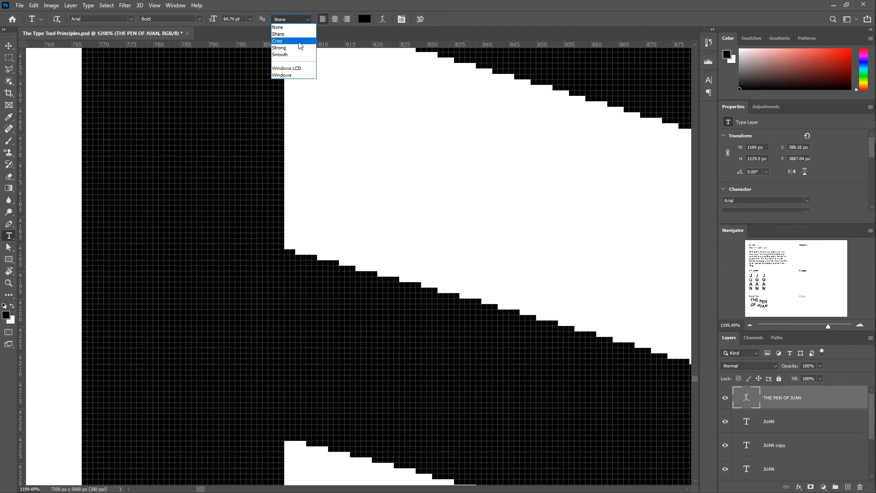
pyautogui.click(300, 41)
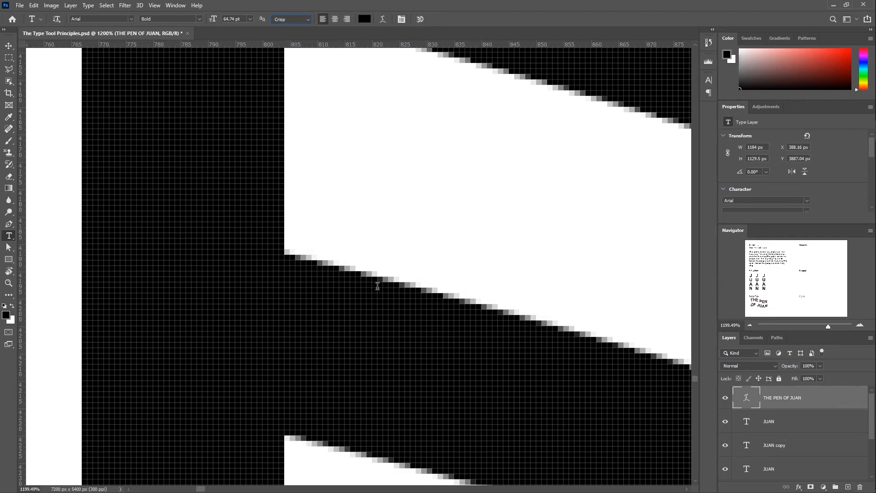
pyautogui.press('v')
pyautogui.scroll(-10, 378, 286)
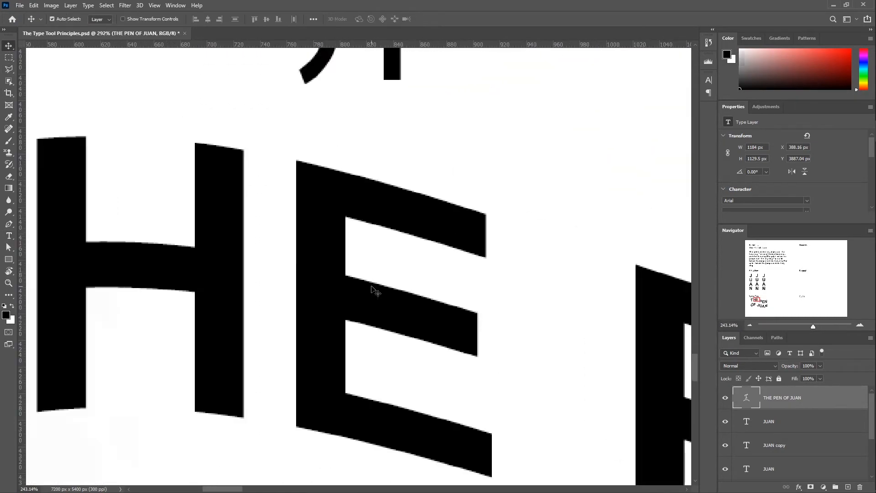
pyautogui.scroll(-3, 697, 352)
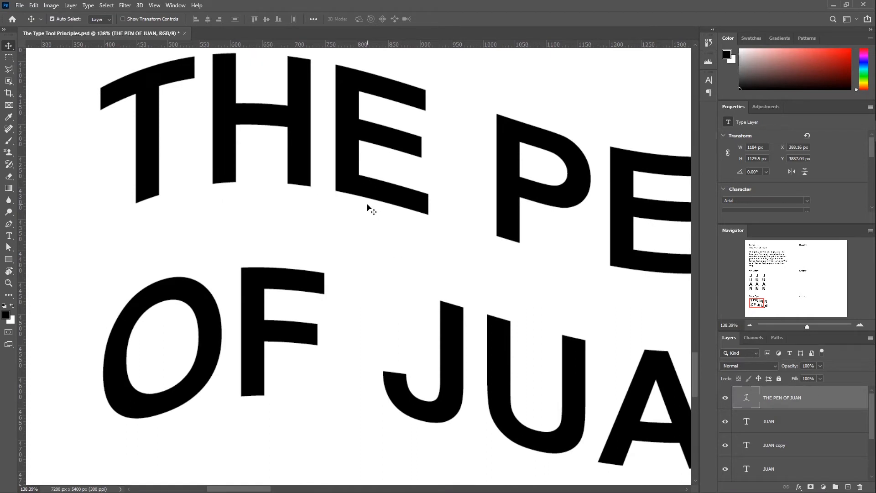
# Colour the warped "THE PEN OF JUAN" text green and move it slightly lower, aligned beneath the "Warped Type" heading
pyautogui.press('t')
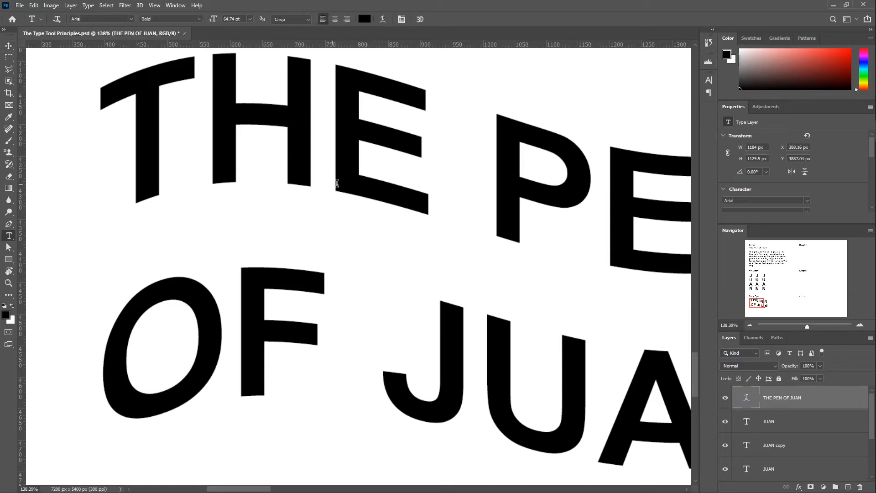
pyautogui.click(363, 21)
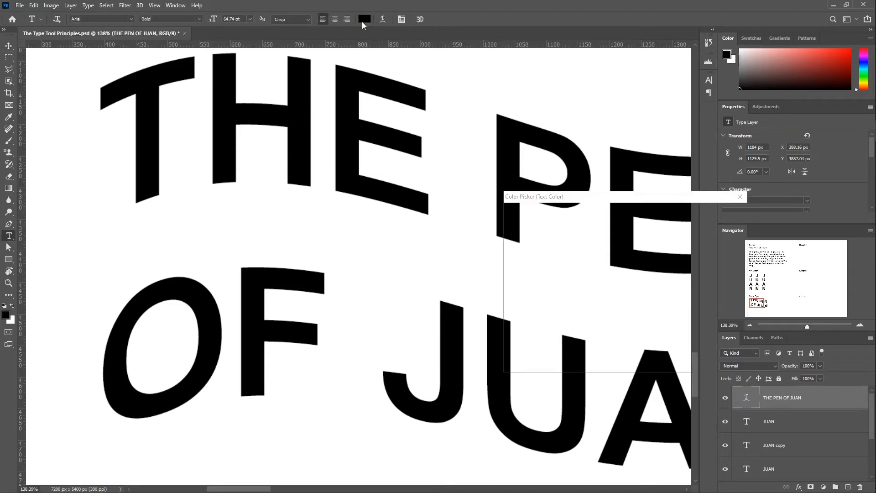
pyautogui.write('009900')
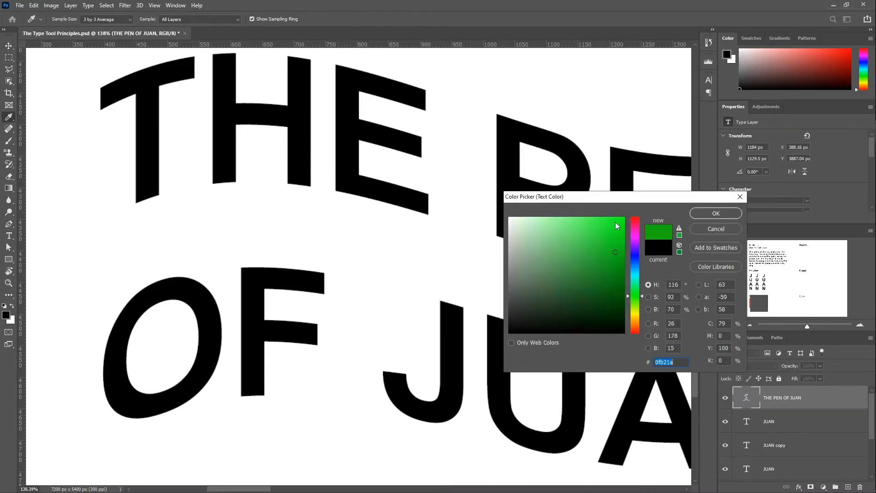
pyautogui.press('Return')
pyautogui.press('v')
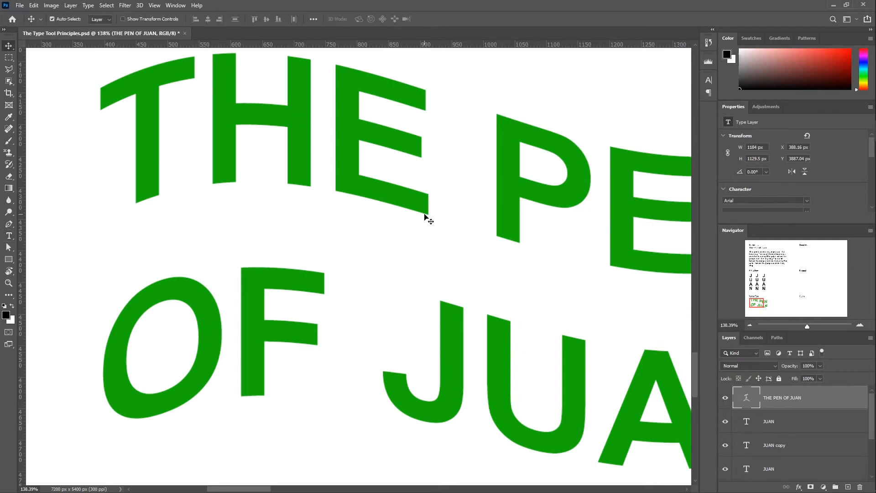
pyautogui.hotkey('ctrl', '0')
pyautogui.moveTo(120, 389); pyautogui.dragTo(115, 407)
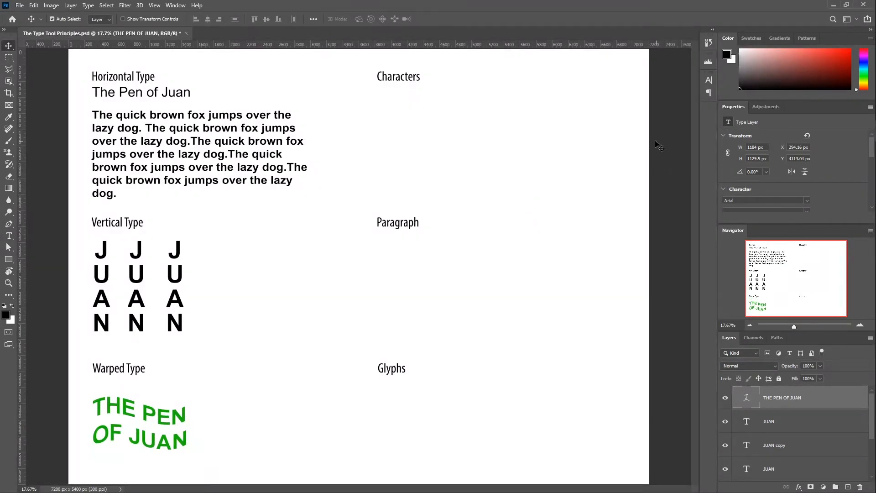
# Show the Character and Paragraph panels and detach Character so both stay open, with Character directly below Paragraph
pyautogui.click(708, 81)
pyautogui.click(708, 92)
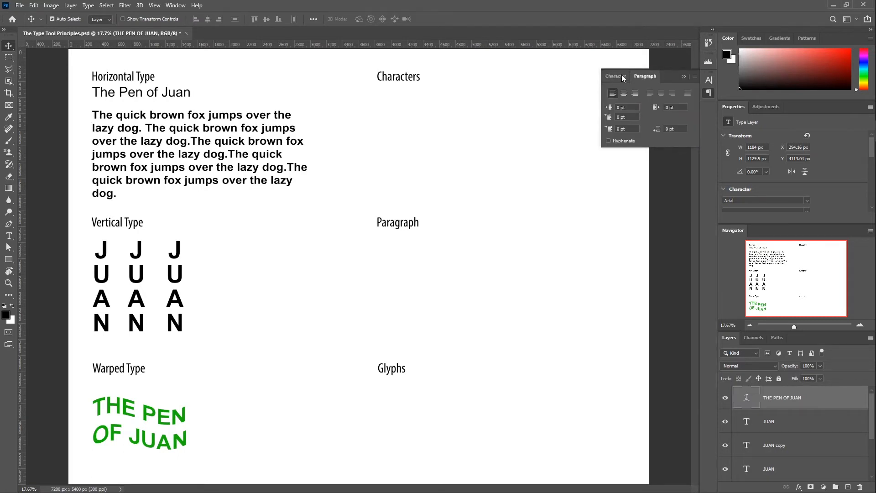
pyautogui.click(608, 80)
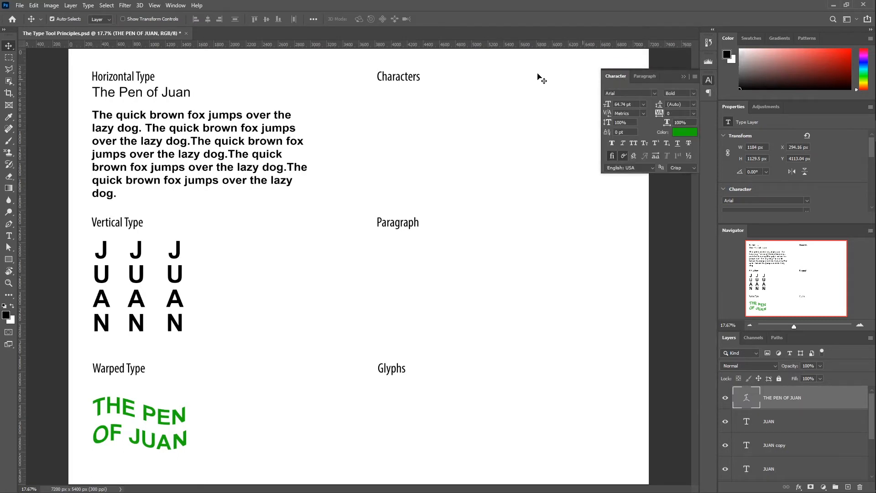
pyautogui.click(176, 5)
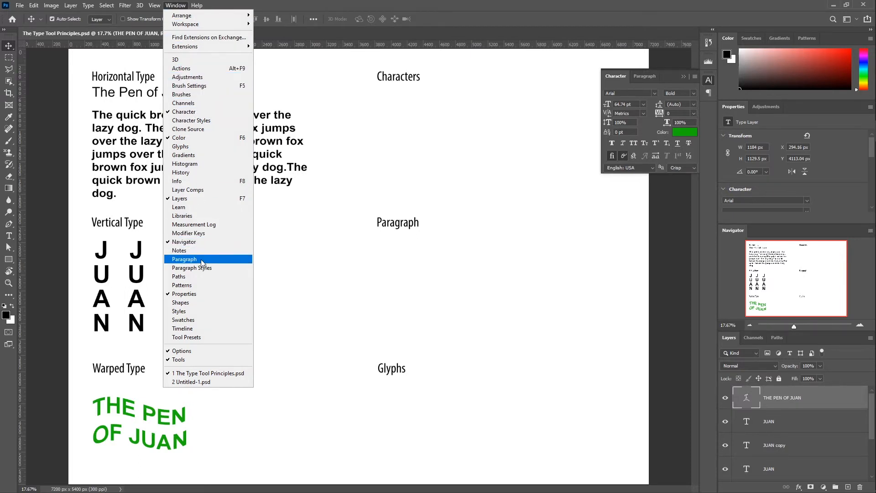
pyautogui.click(463, 143)
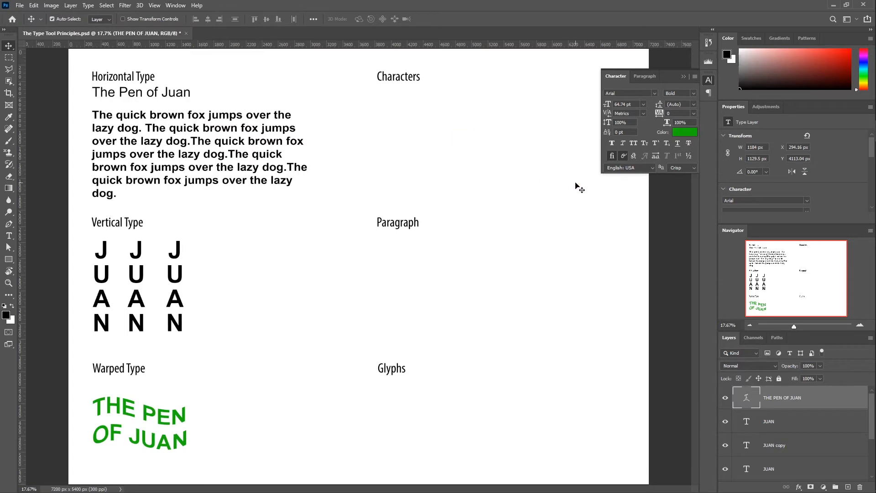
pyautogui.moveTo(615, 76); pyautogui.dragTo(615, 161)
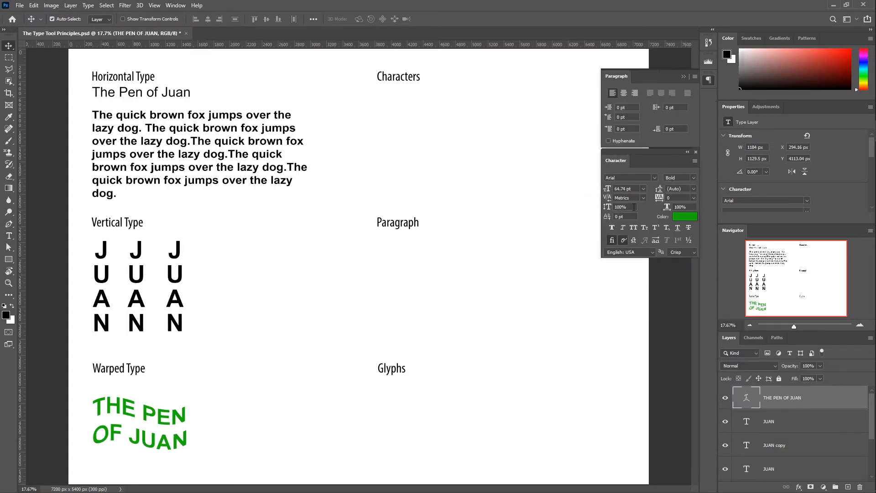
# Duplicate the "The Pen of Juan" text line and place the copy beneath the "Characters" heading
pyautogui.scroll(6, 395, 147)
pyautogui.moveTo(394, 148); pyautogui.dragTo(172, 191)
pyautogui.hscroll(-6, 172, 192)
pyautogui.click(38, 91)
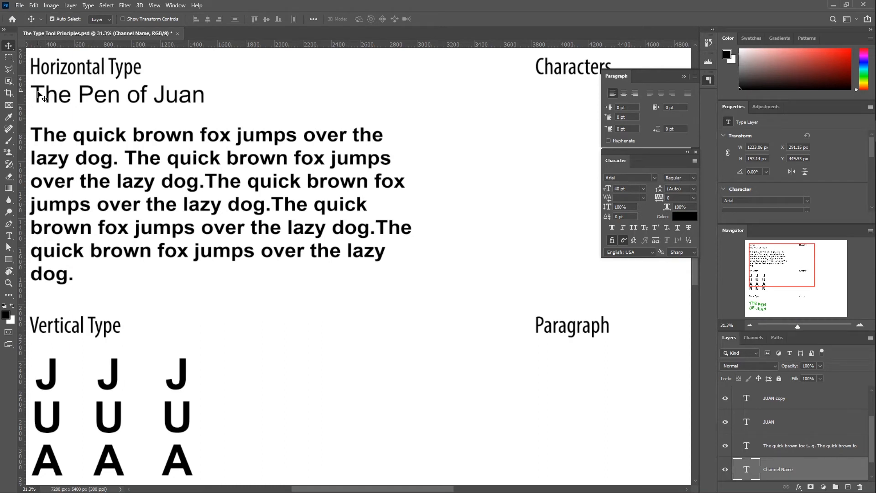
pyautogui.moveTo(38, 94); pyautogui.dragTo(645, 106)
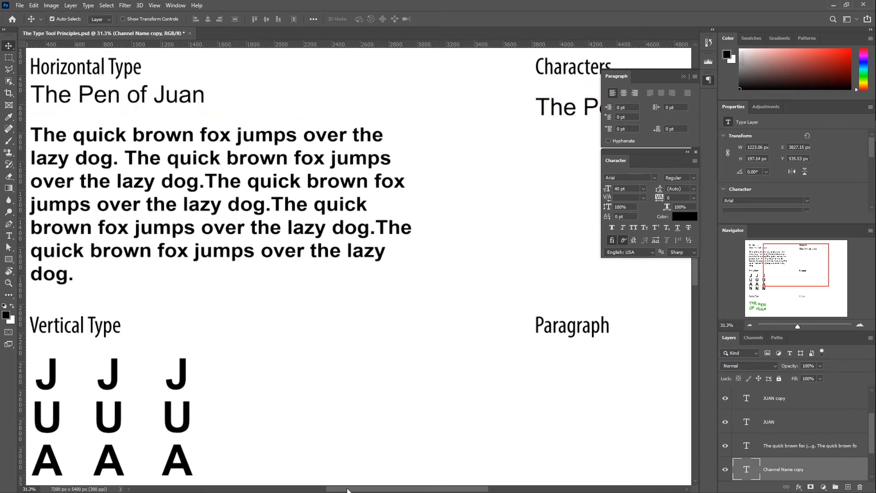
# Break the copied text under "Characters" into two lines, "The Pen" and "of Juan"
pyautogui.moveTo(347, 491); pyautogui.dragTo(387, 490)
pyautogui.doubleClick(331, 108)
pyautogui.press('Return')
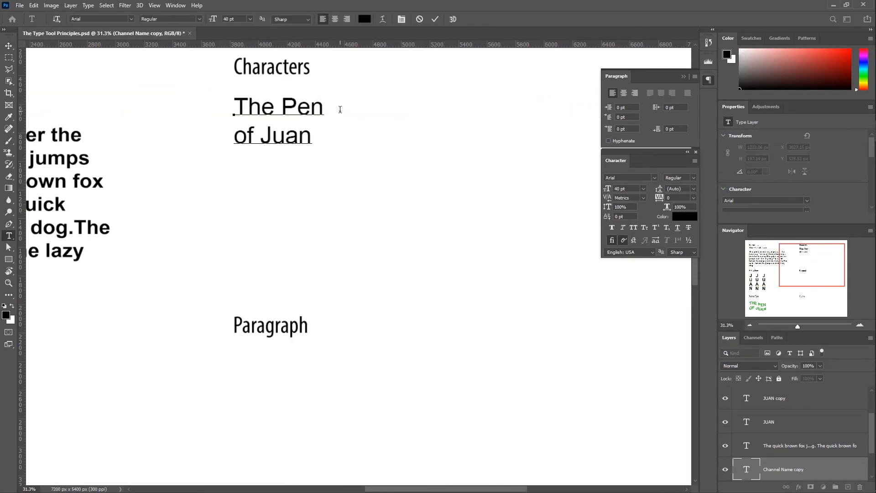
# Commit the two-line text and rename its layer CHARACTERS
pyautogui.scroll(-2, 788, 429)
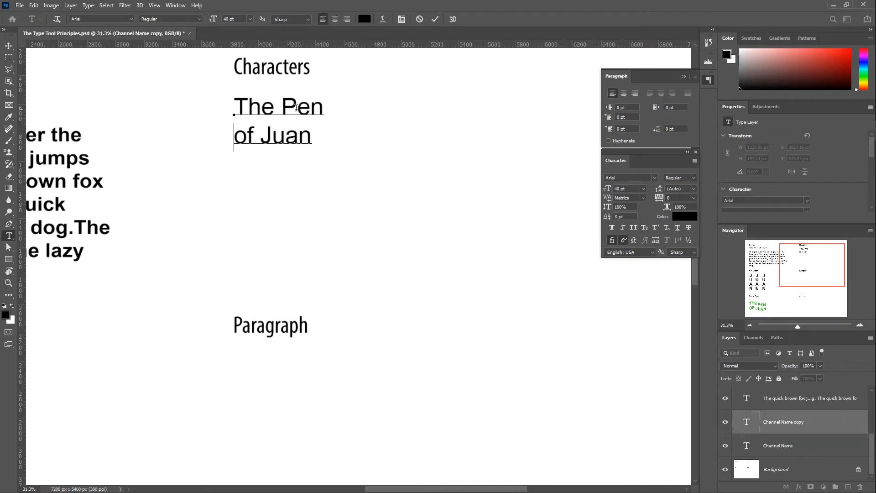
pyautogui.doubleClick(787, 421)
pyautogui.write('CHARACTERS')
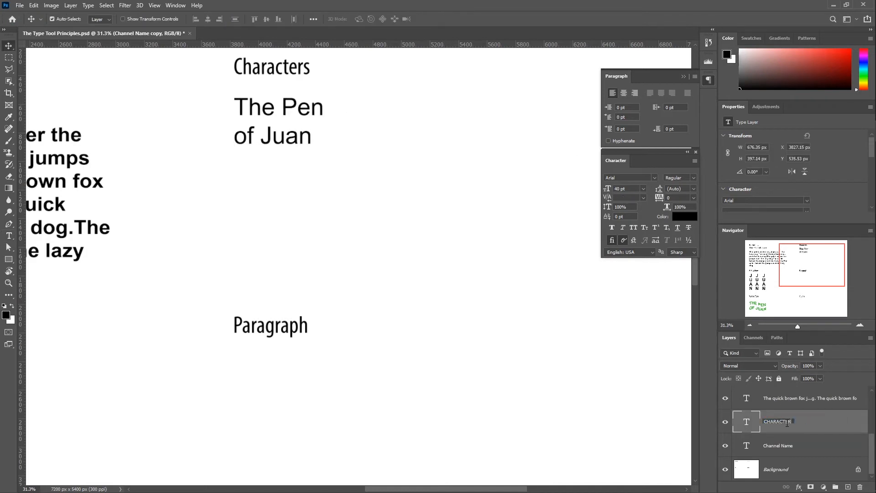
pyautogui.press('Return')
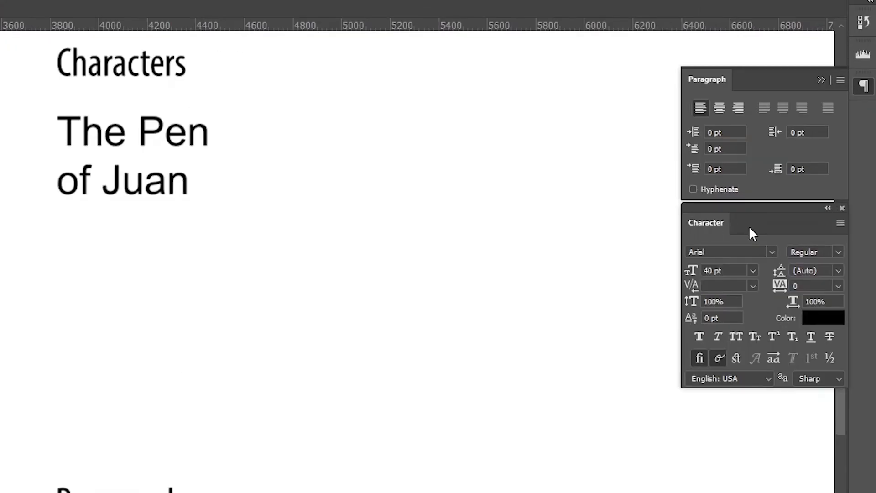
# Format the two-line text under "Characters" at 100 pt with Faux Bold and All Caps
pyautogui.click(726, 271)
pyautogui.write('100')
pyautogui.press('Return')
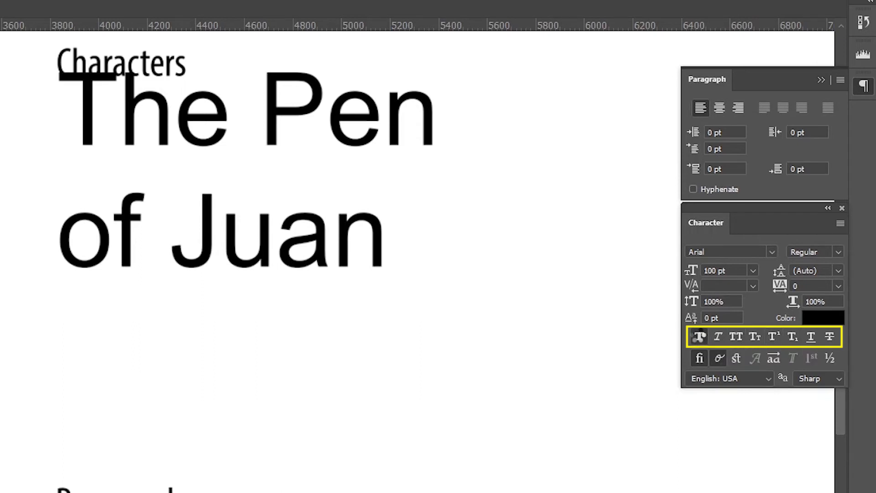
pyautogui.click(699, 338)
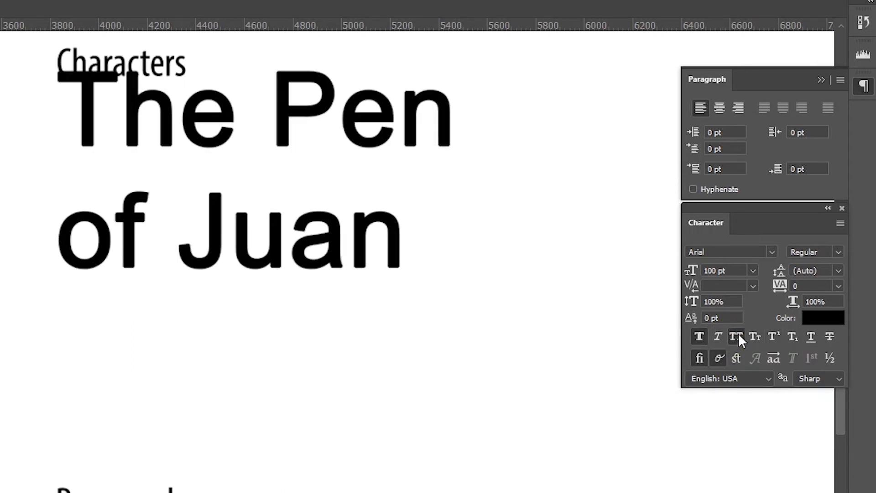
pyautogui.click(737, 336)
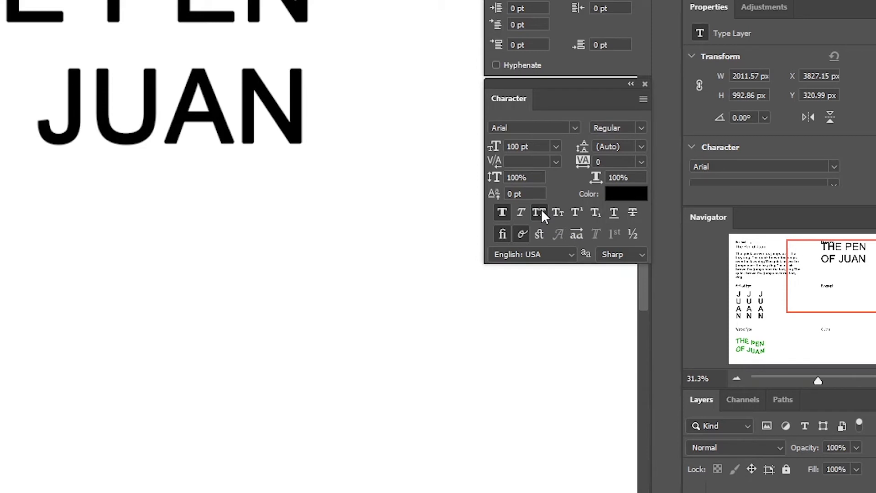
pyautogui.click(644, 99)
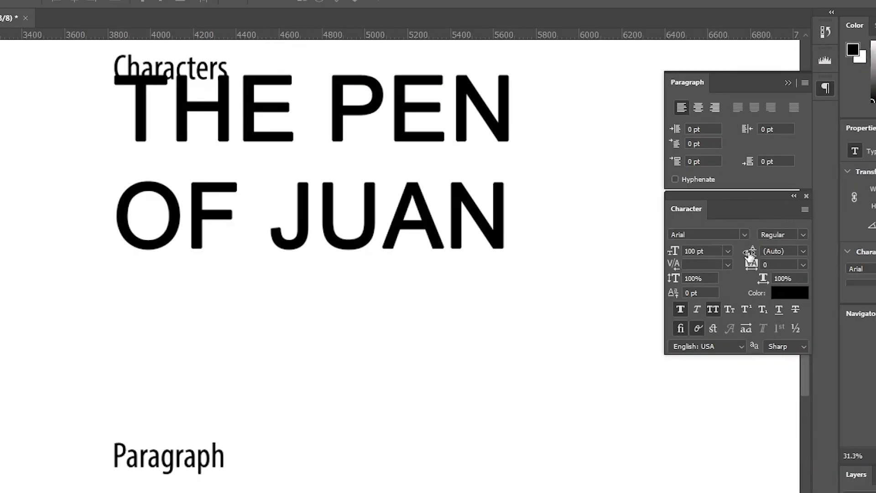
# Set the leading of the two-line text under "Characters" to 96 pt and its tracking to 40
pyautogui.moveTo(750, 255)
pyautogui.mouseDown()
pyautogui.moveTo(734, 254)
pyautogui.moveTo(753, 251)
pyautogui.mouseUp()
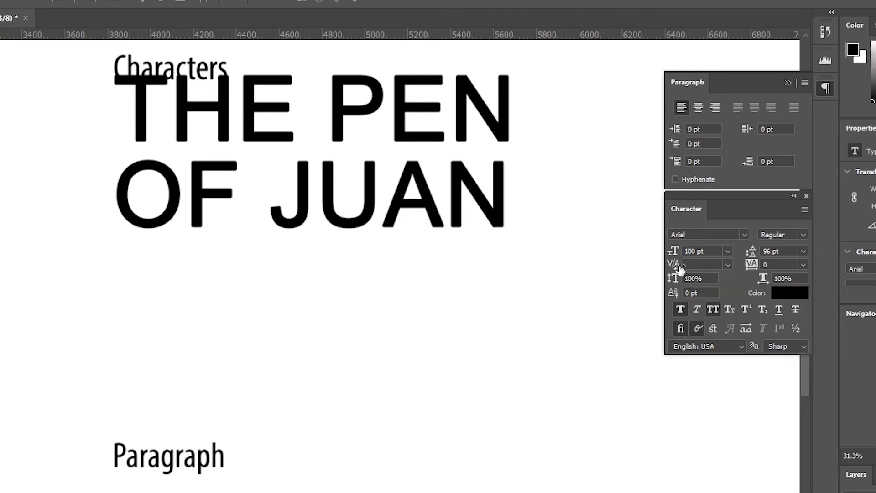
pyautogui.click(752, 267)
pyautogui.write('160')
pyautogui.press('Return')
pyautogui.moveTo(752, 266); pyautogui.dragTo(751, 263)
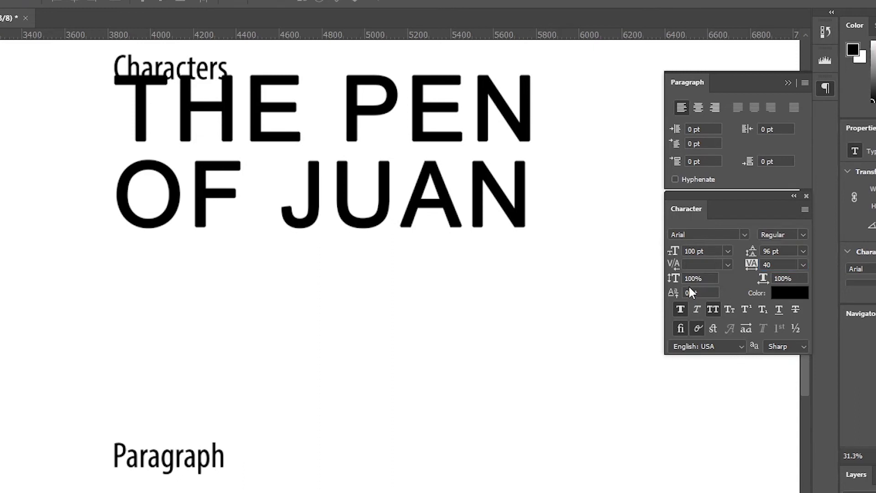
# Scale the text to 113% vertically and 108% horizontally, set tracking to 240, and position it clear of the "Characters" heading
pyautogui.moveTo(674, 279); pyautogui.dragTo(683, 279)
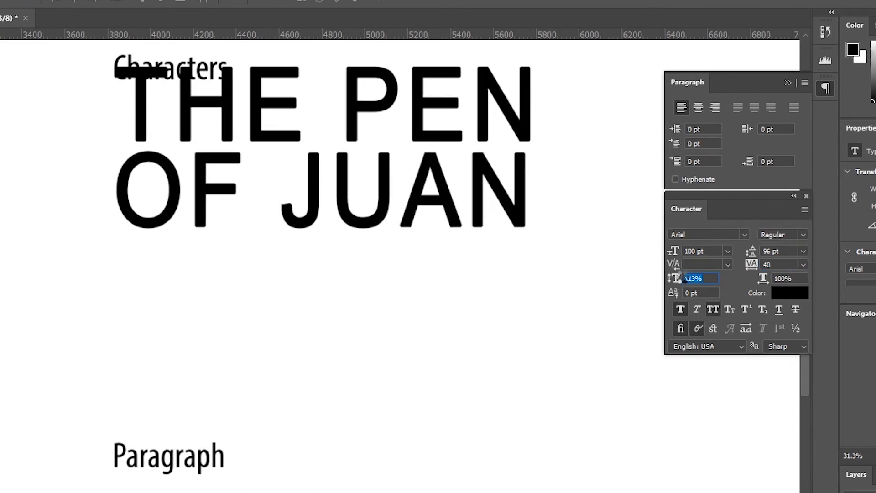
pyautogui.moveTo(752, 266)
pyautogui.mouseDown()
pyautogui.moveTo(762, 262)
pyautogui.moveTo(765, 276)
pyautogui.mouseUp()
pyautogui.moveTo(244, 102); pyautogui.dragTo(239, 160)
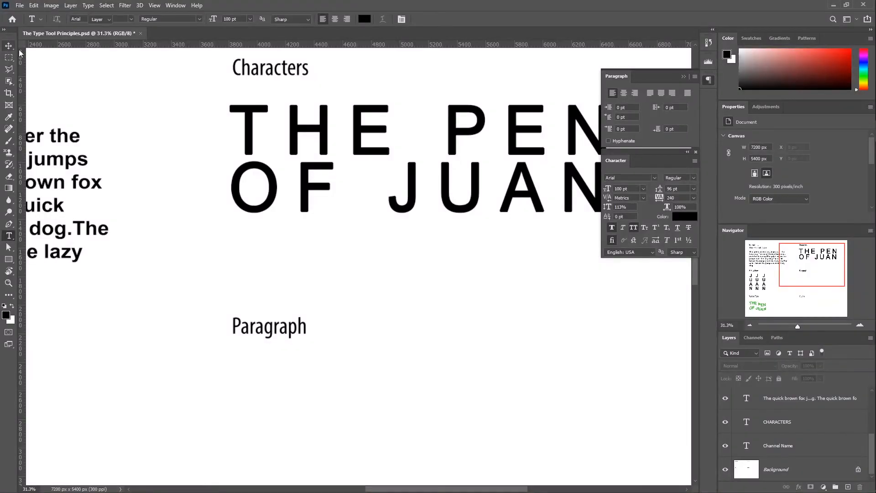
# Try the Billy Ohio and Eternal Call fonts in the character settings to compare their available OpenType features
pyautogui.hotkey('ctrl', '0')
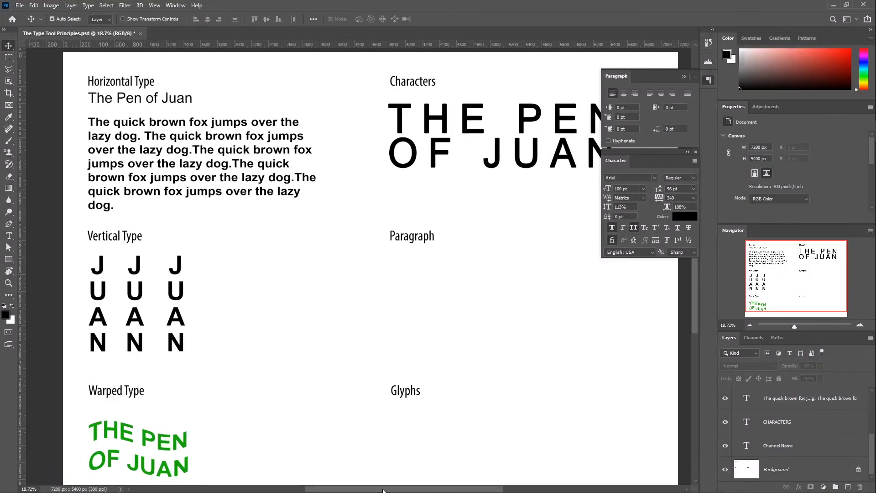
pyautogui.scroll(4, 365, 153)
pyautogui.moveTo(474, 153); pyautogui.dragTo(426, 193)
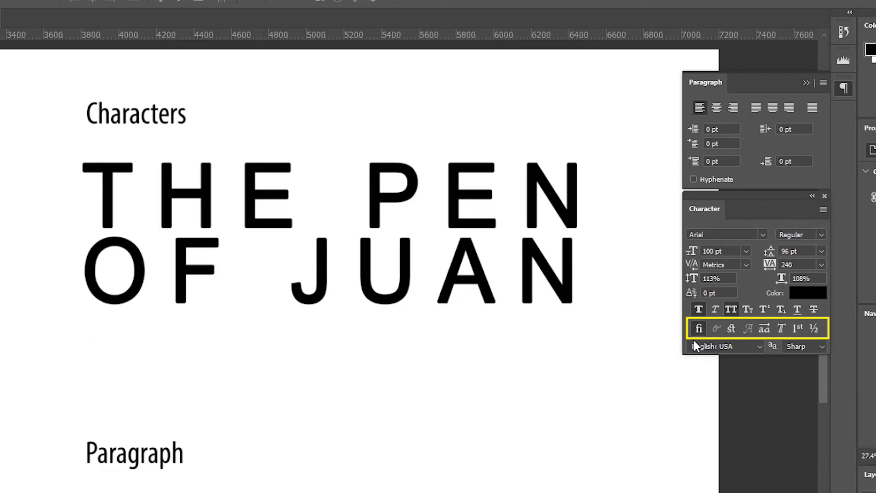
pyautogui.click(763, 235)
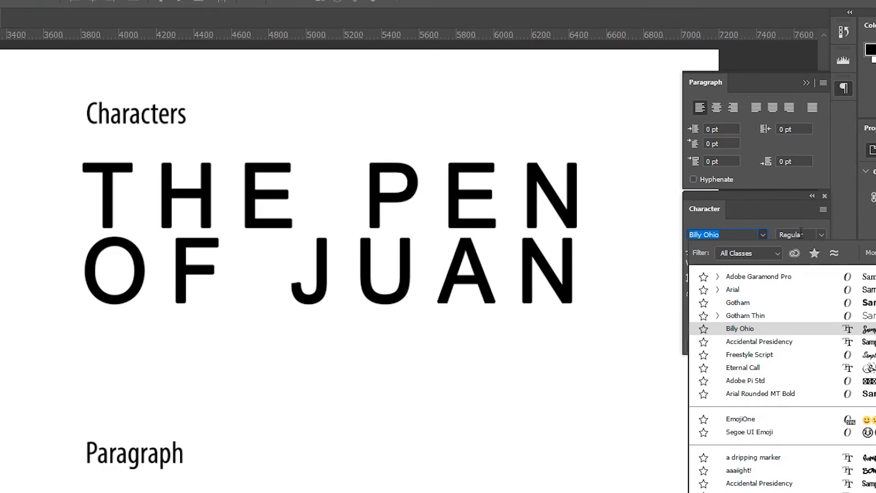
pyautogui.click(761, 235)
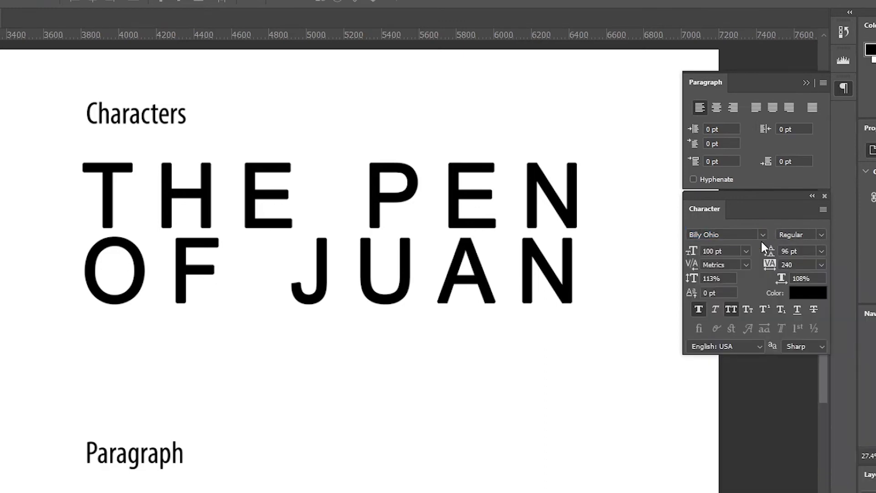
pyautogui.click(762, 235)
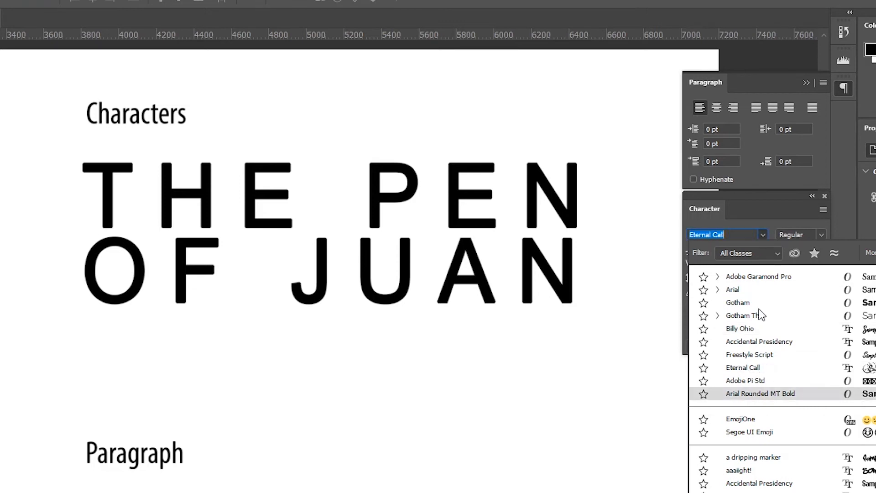
# Start a new text line beneath "OF JUAN" in Adobe Garamond Pro at 30 pt, without Faux Bold or All Caps
pyautogui.click(762, 233)
pyautogui.click(99, 340)
pyautogui.moveTo(740, 255); pyautogui.dragTo(699, 252)
pyautogui.write('30')
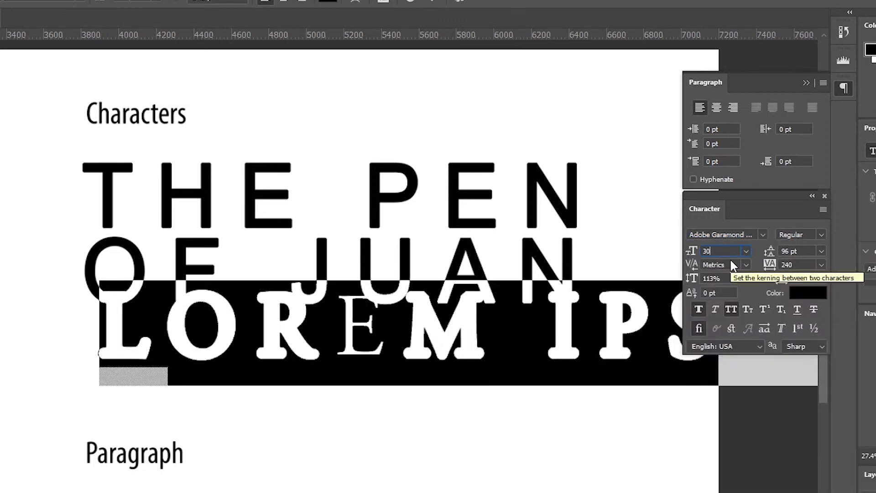
pyautogui.press('Return')
pyautogui.click(699, 309)
pyautogui.click(731, 309)
# Replace the placeholder text with "flowers", starting with a lowercase f so the fl ligature applies
pyautogui.click(120, 349)
pyautogui.hotkey('ctrl', 'a')
pyautogui.write('Flowers')
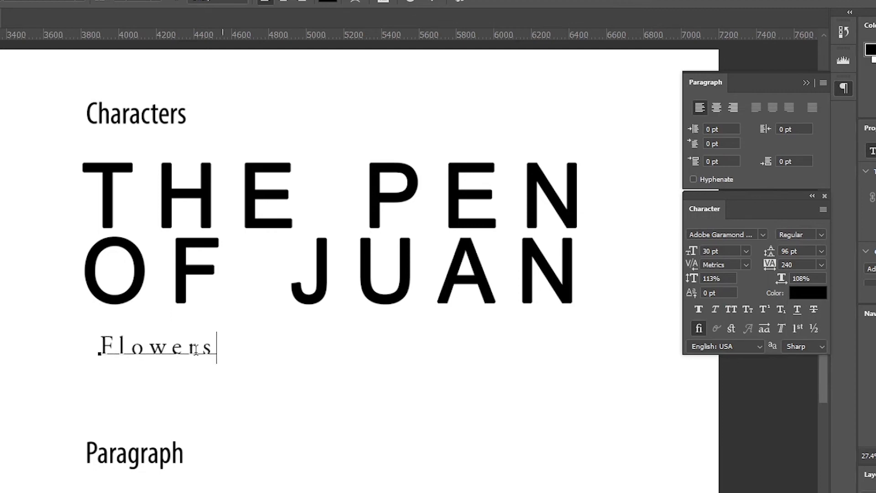
pyautogui.press('Home')
pyautogui.press('Delete')
pyautogui.write('f')
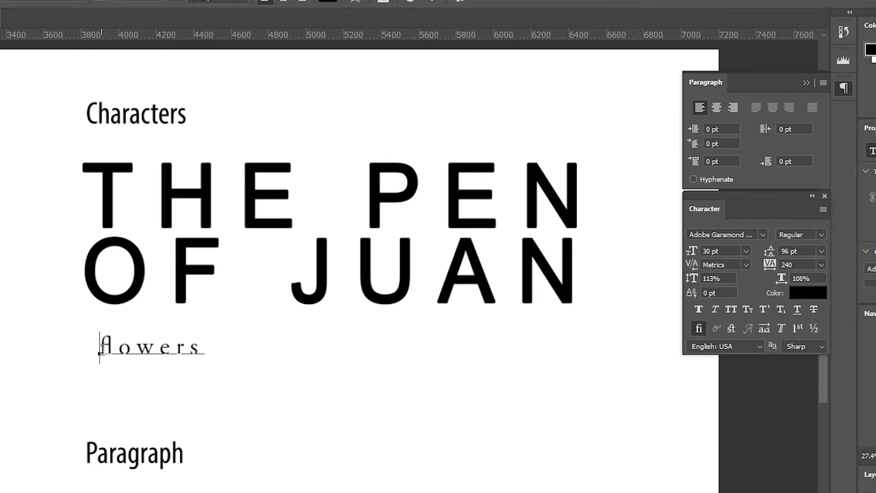
# Try the plain f alternate glyph for the fl ligature in "flowers" and undo it
pyautogui.moveTo(100, 349); pyautogui.dragTo(114, 351)
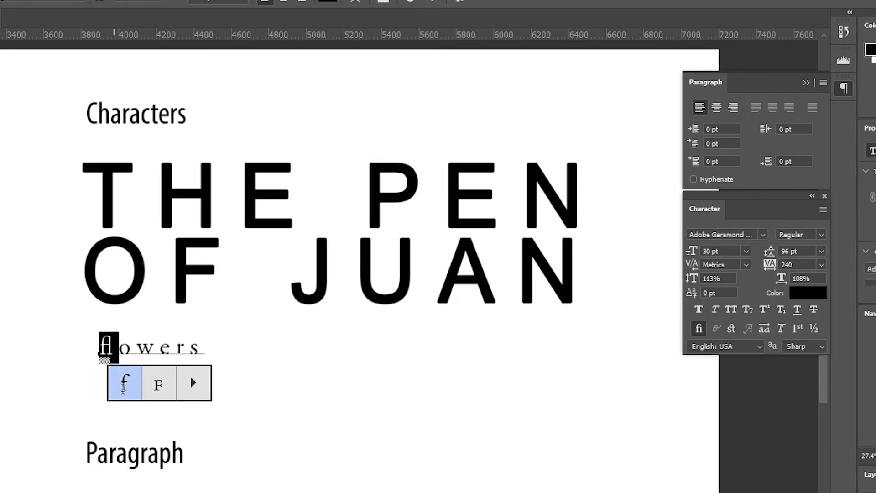
pyautogui.click(122, 387)
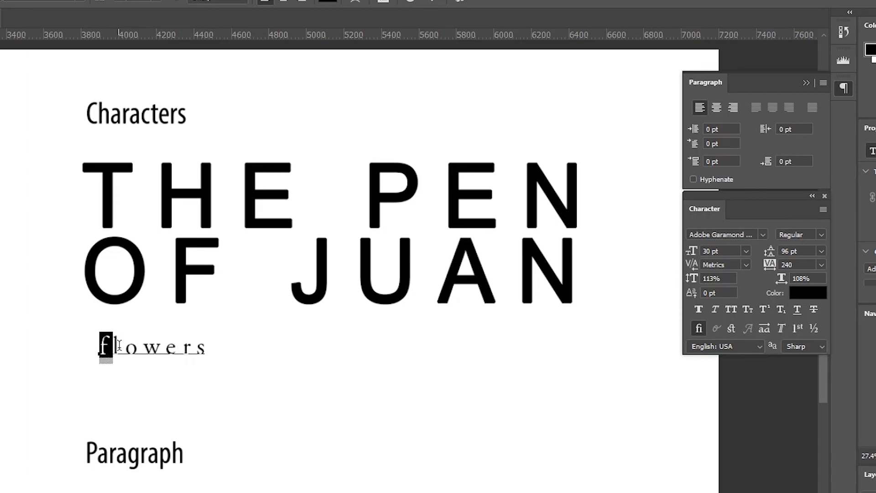
pyautogui.hotkey('ctrl', 'z')
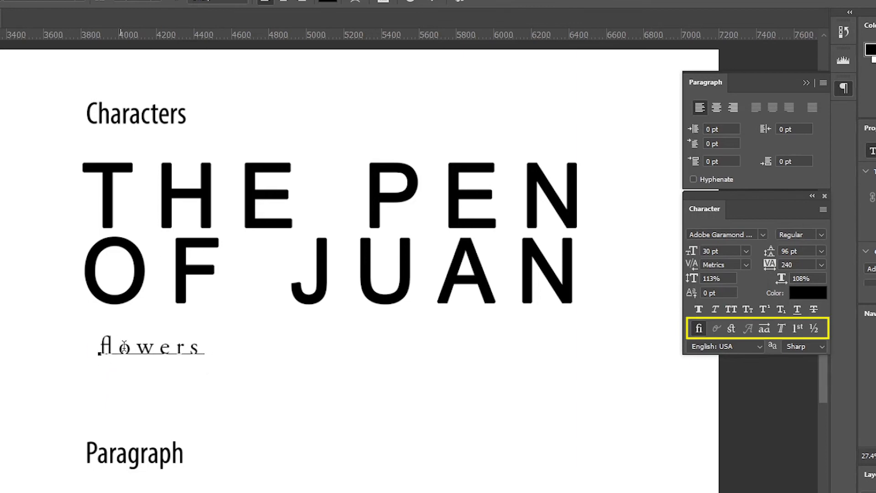
# Turn Standard Ligatures off and back on for the "fl" in "flowers"
pyautogui.moveTo(121, 346); pyautogui.dragTo(101, 345)
pyautogui.click(698, 330)
pyautogui.click(164, 350)
pyautogui.click(698, 329)
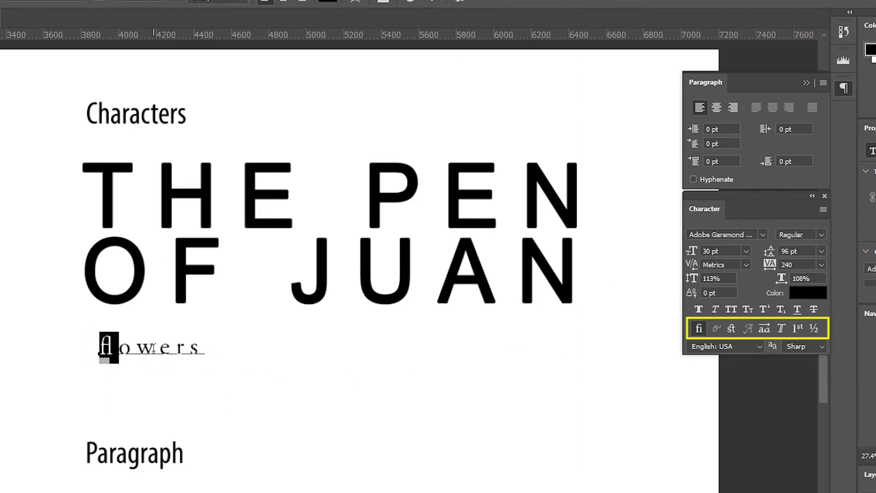
pyautogui.click(243, 346)
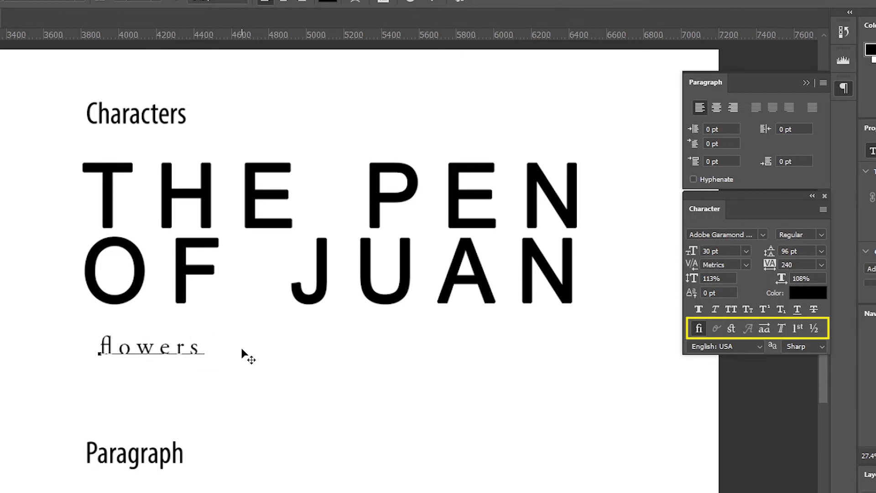
# Add "1/2" on a new line below "flowers" with 88 pt leading and apply the Fractions feature
pyautogui.press('Return')
pyautogui.moveTo(770, 252); pyautogui.dragTo(763, 253)
pyautogui.write('1/2')
pyautogui.hotkey('shift', 'Home')
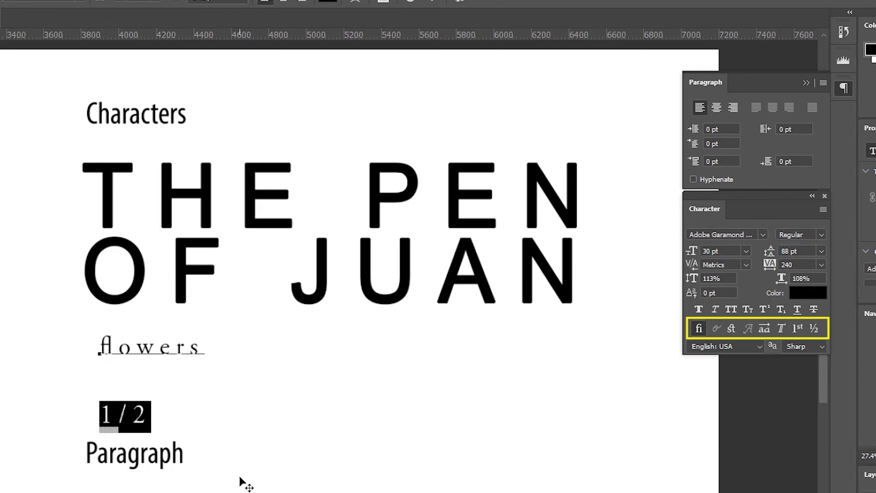
pyautogui.click(815, 329)
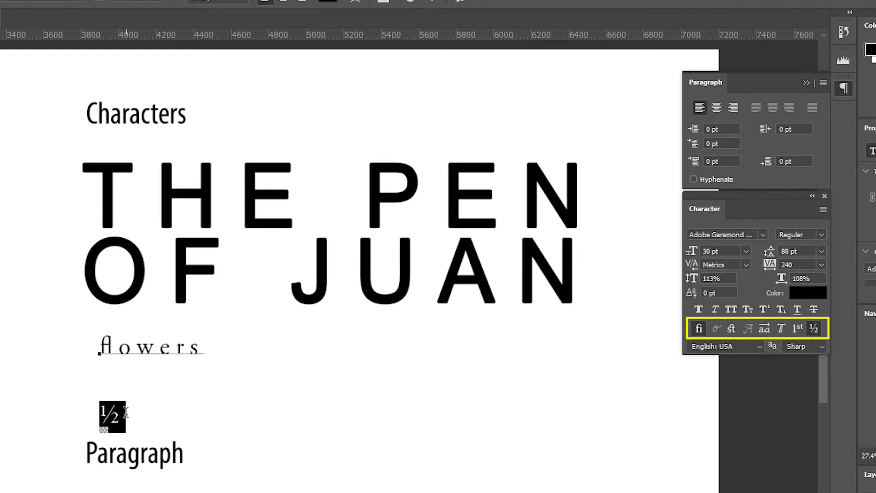
# Add "1st" after the fraction and apply the Ordinals feature to it
pyautogui.click(284, 431)
pyautogui.hotkey('ctrl', 'Return')
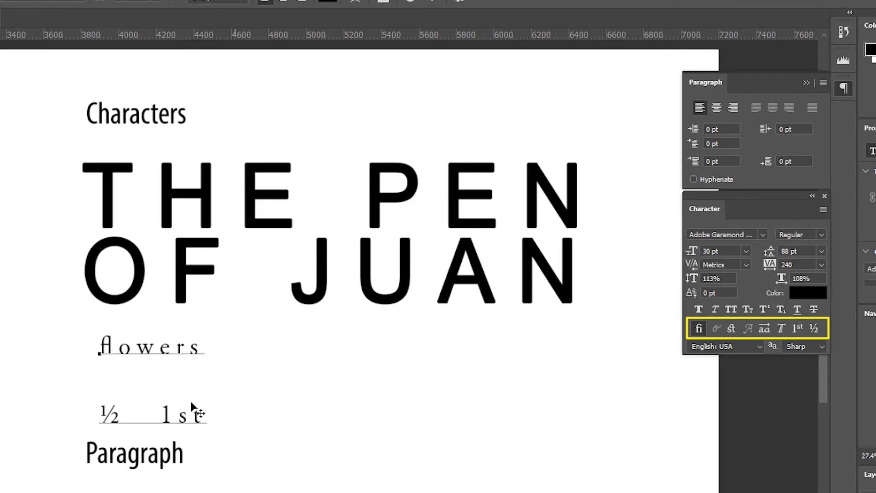
pyautogui.moveTo(165, 415); pyautogui.dragTo(203, 415)
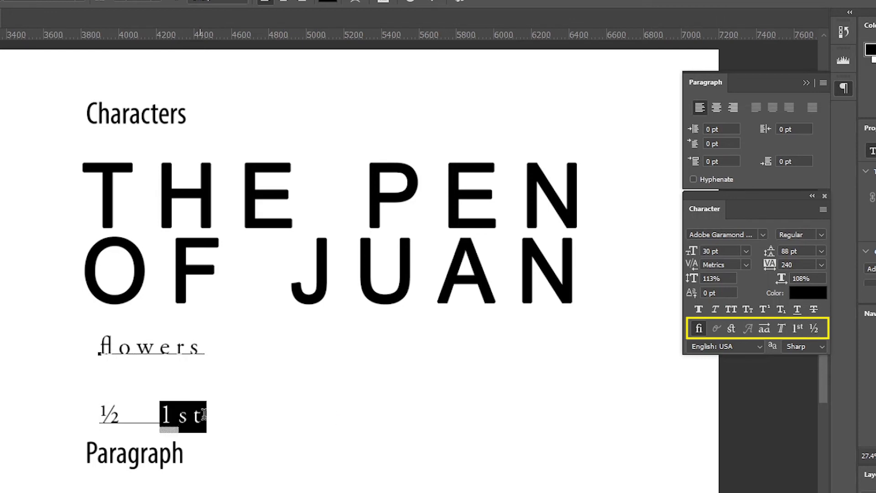
pyautogui.click(798, 332)
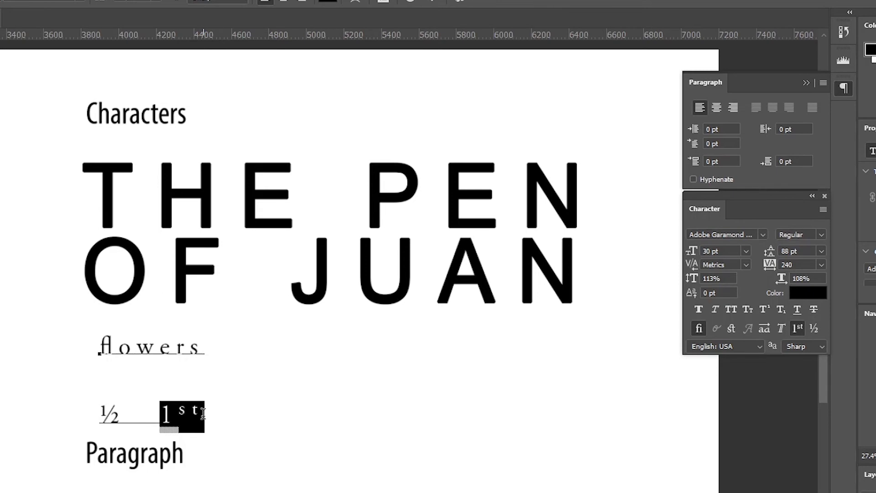
# Change the whole "flowers" sample text to Billy Ohio and select its "fl" to check the ligature options
pyautogui.click(761, 234)
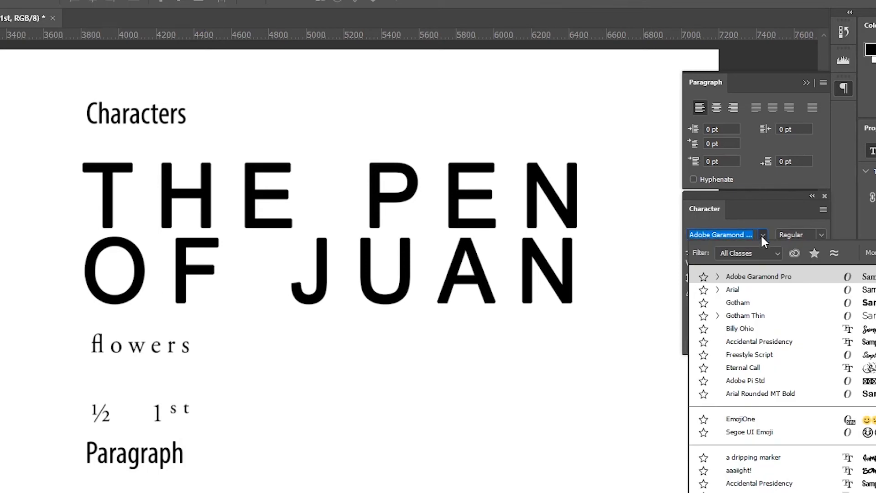
pyautogui.click(754, 328)
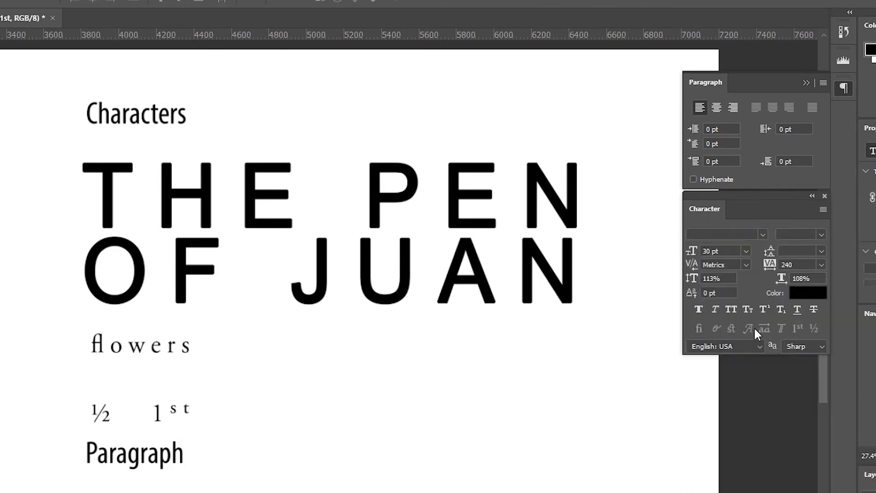
pyautogui.doubleClick(106, 348)
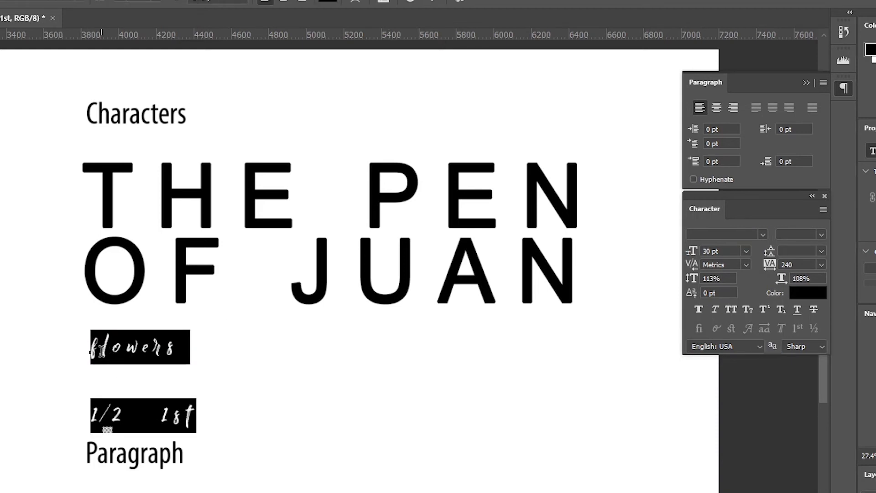
pyautogui.moveTo(96, 351); pyautogui.dragTo(109, 356)
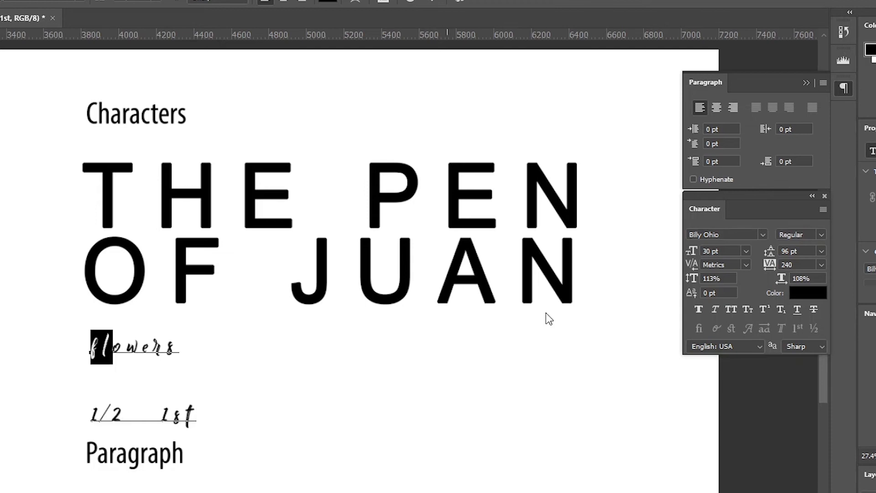
# Reset the character formatting of the "flowers" sample text to the defaults and commit it
pyautogui.click(297, 455)
pyautogui.scroll(-2, 175, 403)
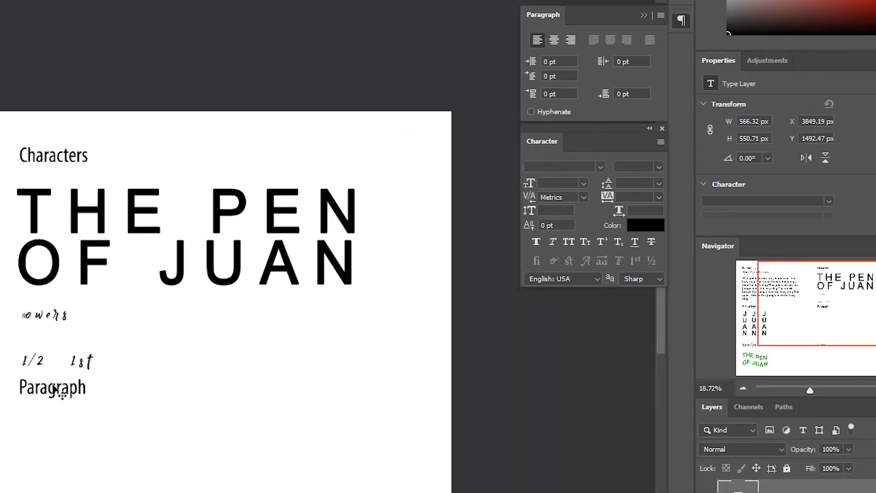
pyautogui.scroll(3, 46, 334)
pyautogui.doubleClick(46, 334)
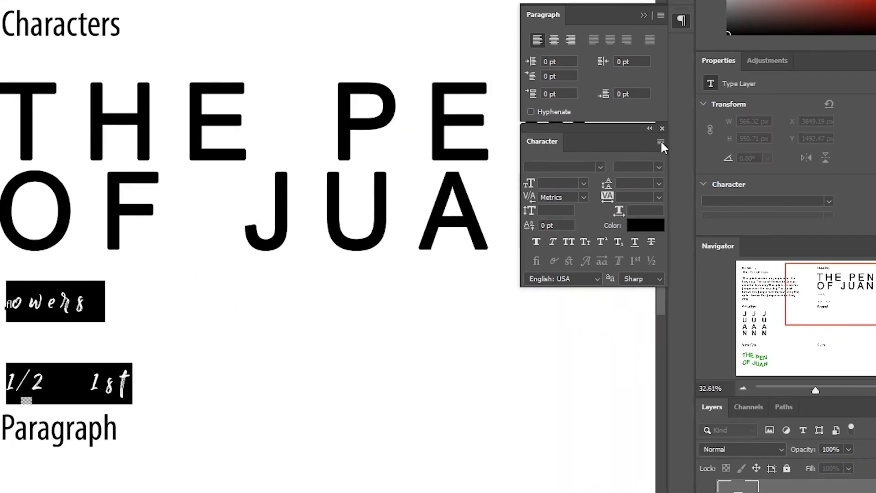
pyautogui.click(661, 142)
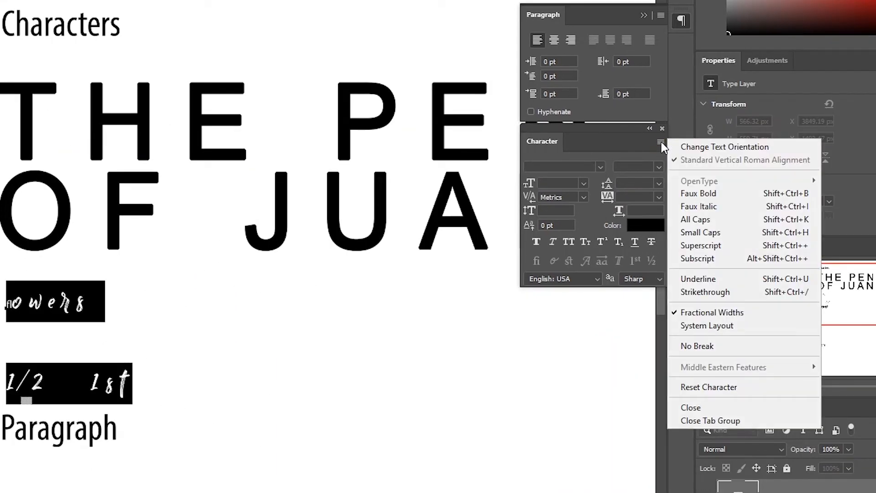
pyautogui.click(697, 386)
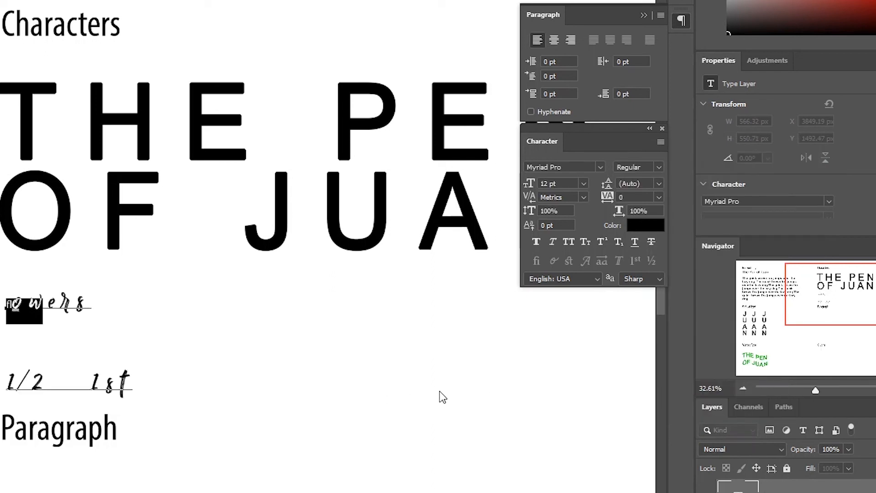
pyautogui.hotkey('ctrl', 'Return')
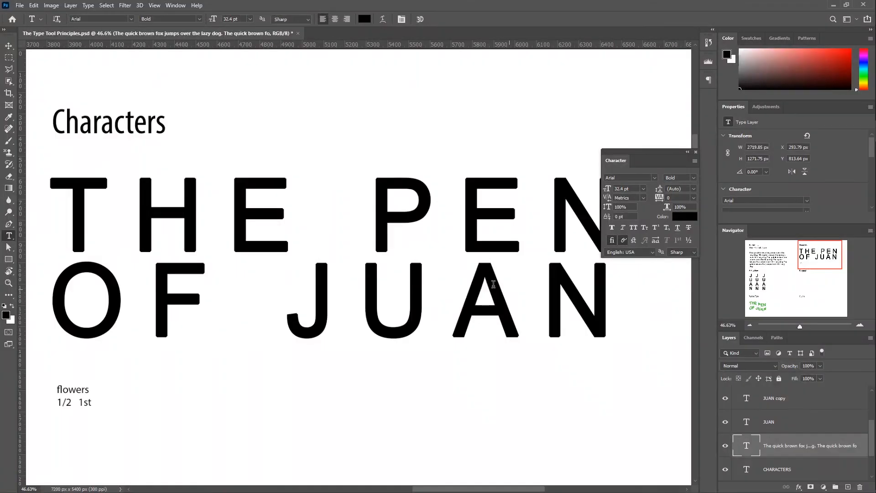
# Duplicate the "The quick brown fox" paragraph beneath the "Paragraph" heading and bring up the paragraph settings
pyautogui.press('v')
pyautogui.hotkey('ctrl', '0')
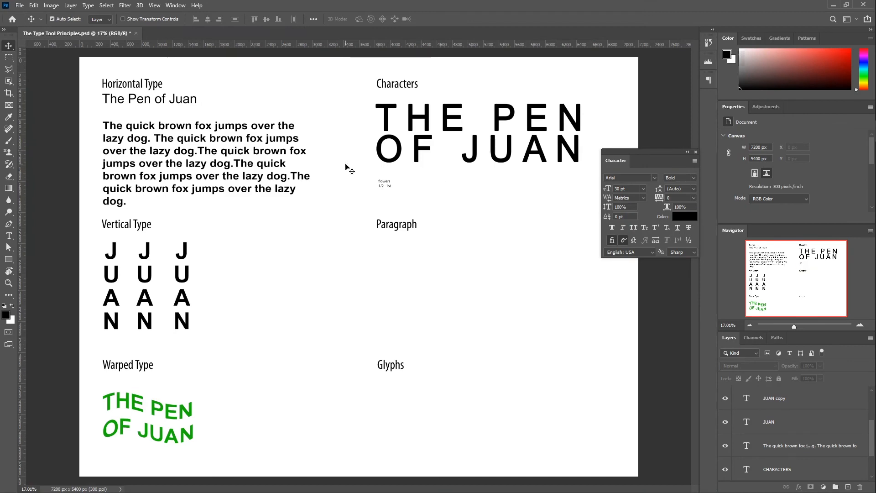
pyautogui.moveTo(262, 165); pyautogui.dragTo(536, 289)
pyautogui.scroll(5, 535, 289)
pyautogui.moveTo(439, 205); pyautogui.dragTo(321, 208)
pyautogui.click(709, 80)
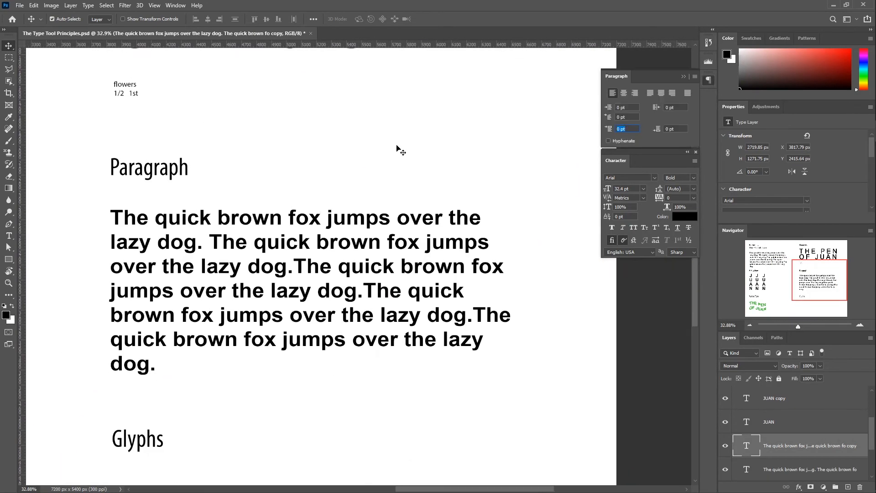
# Rename the duplicated paragraph's layer PARAGRAPH
pyautogui.doubleClick(783, 446)
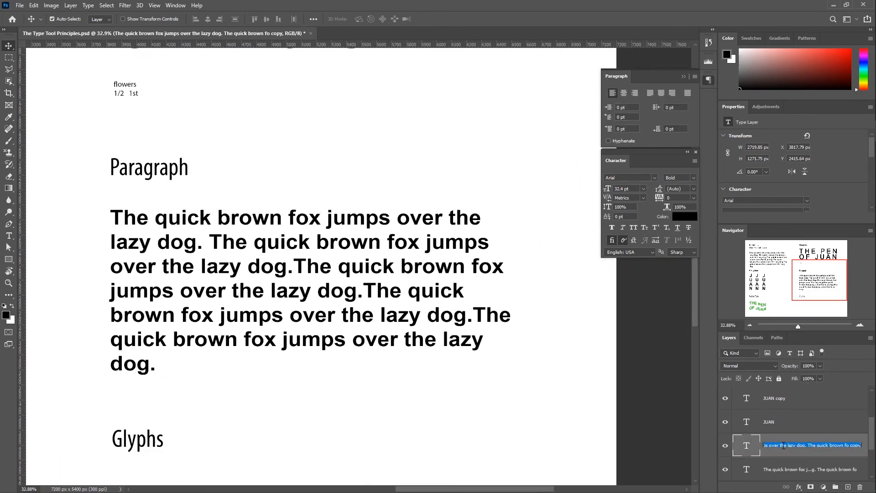
pyautogui.write('PARAGRAPH')
pyautogui.press('Return')
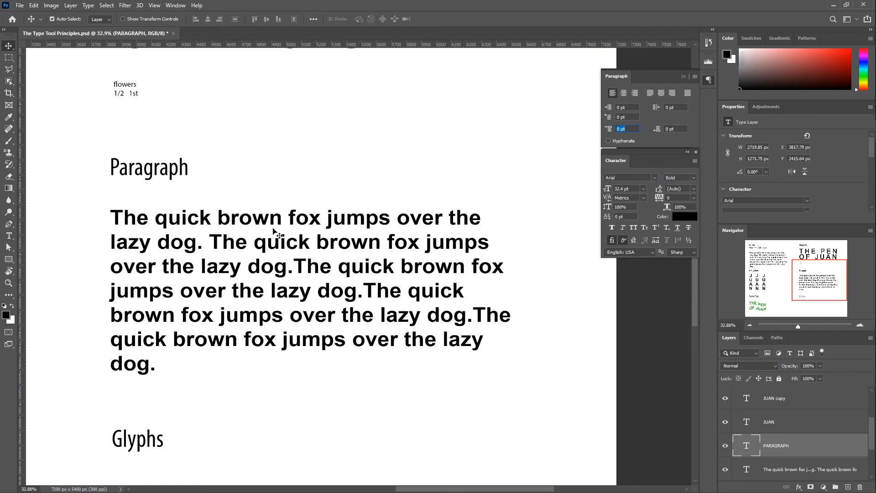
# Set the PARAGRAPH text to Arial Regular at 24 pt
pyautogui.click(680, 178)
pyautogui.click(675, 183)
pyautogui.click(643, 189)
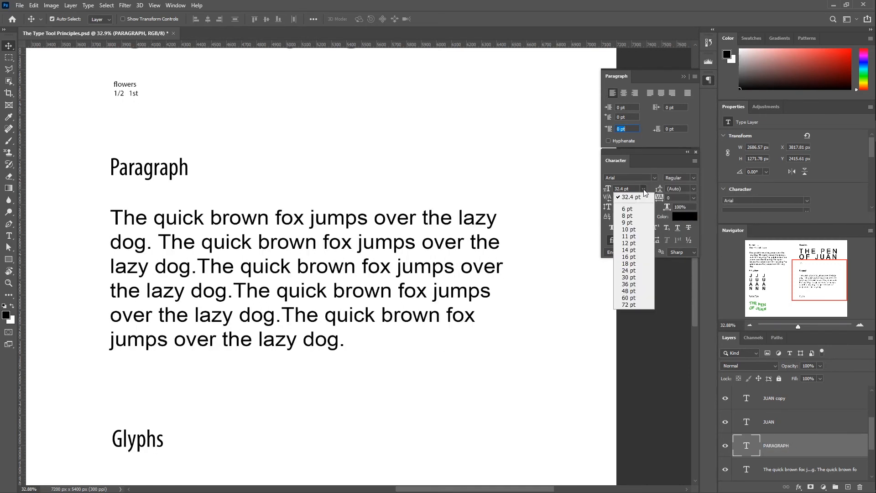
pyautogui.click(630, 269)
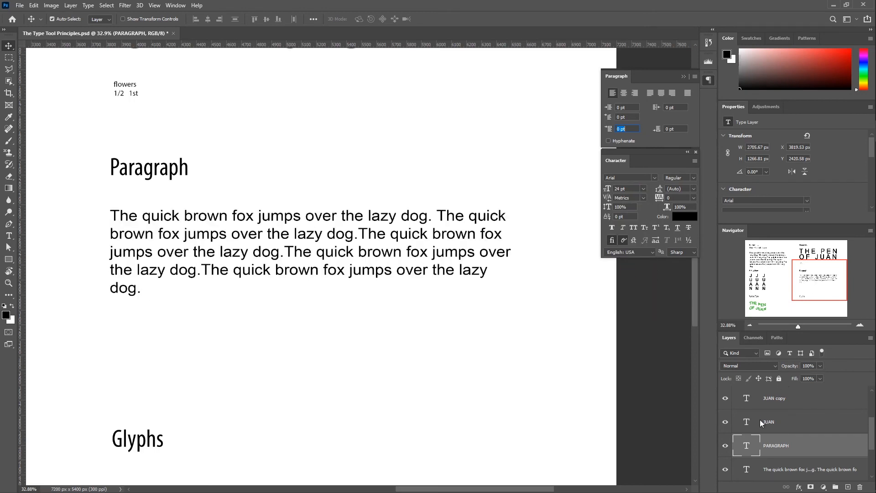
# Paste a copy of the fox text as a second paragraph below a blank line, widen the text box slightly and commit
pyautogui.doubleClick(746, 447)
pyautogui.hotkey('ctrl', 'c')
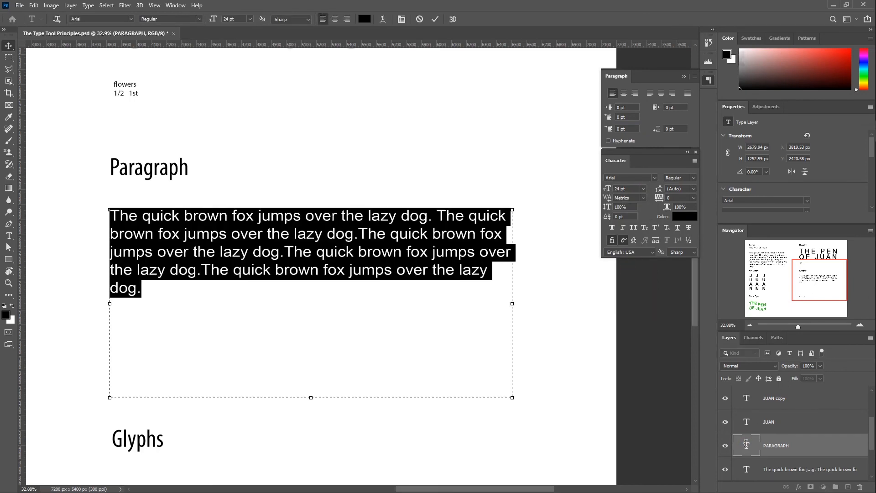
pyautogui.click(147, 295)
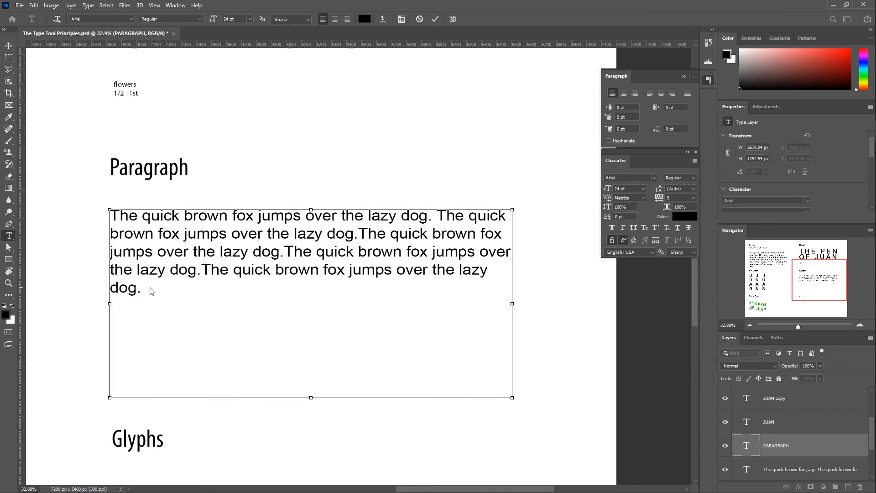
pyautogui.press('Return')
pyautogui.press('Return')
pyautogui.hotkey('ctrl', 'v')
pyautogui.moveTo(538, 409); pyautogui.dragTo(538, 410)
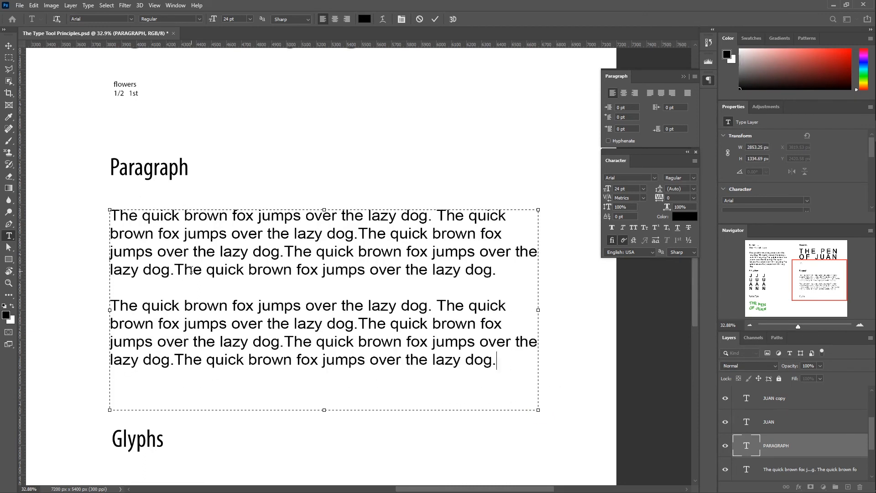
pyautogui.click(434, 19)
# Try the justification options on the PARAGRAPH text and finish with it justified with the last line left-aligned
pyautogui.press('v')
pyautogui.scroll(1, 324, 248)
pyautogui.press('t')
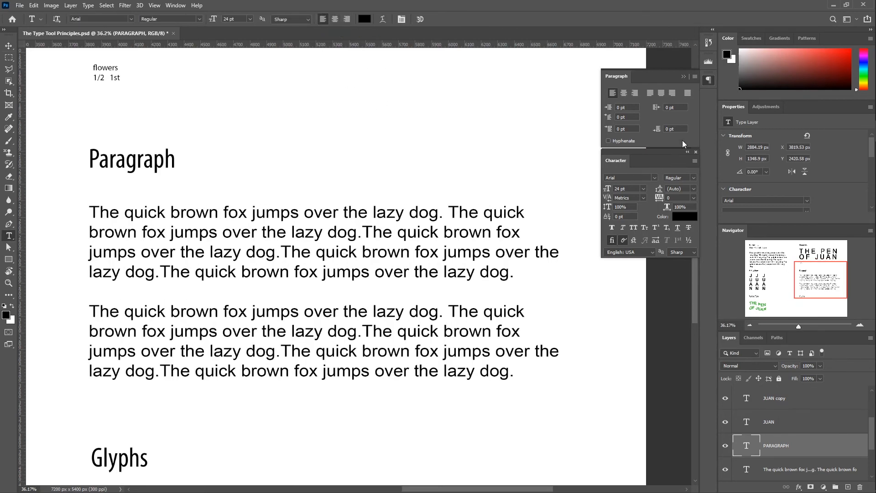
pyautogui.click(650, 93)
pyautogui.click(662, 93)
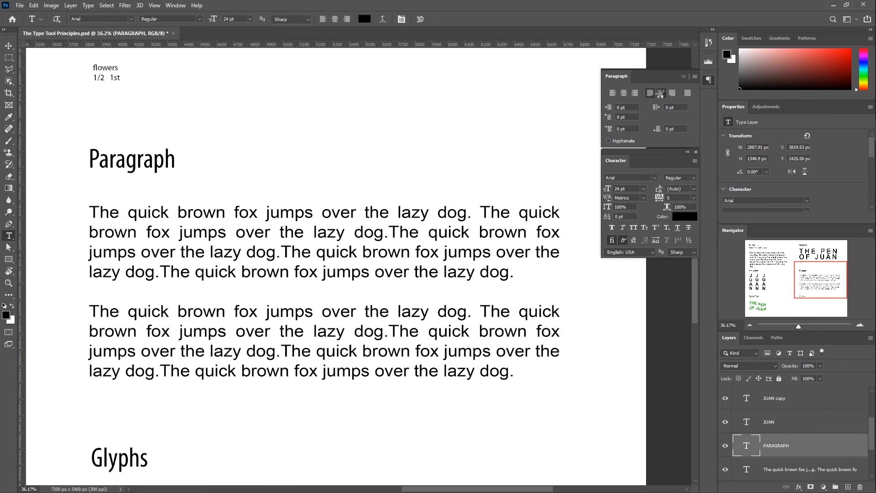
pyautogui.click(672, 93)
pyautogui.click(650, 93)
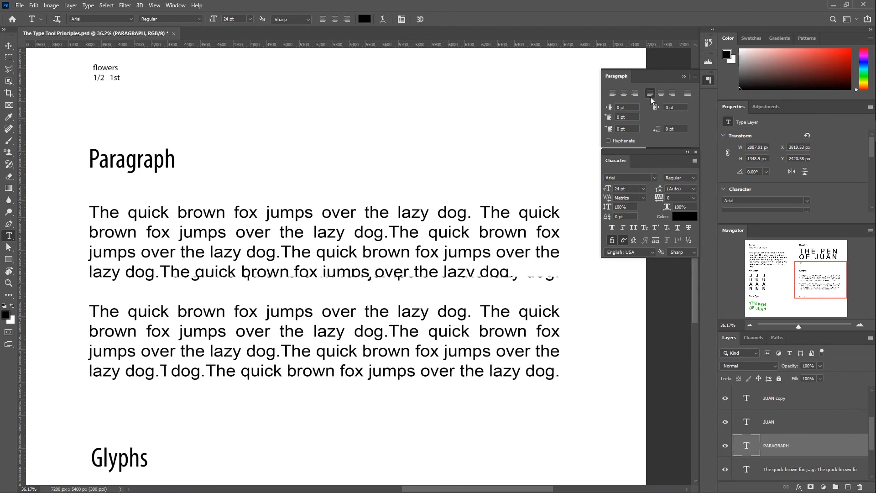
# Give the PARAGRAPH text a 16.5 pt left indent, a 23 pt first-line indent and 7 pt of space before each paragraph
pyautogui.moveTo(608, 107); pyautogui.dragTo(617, 179)
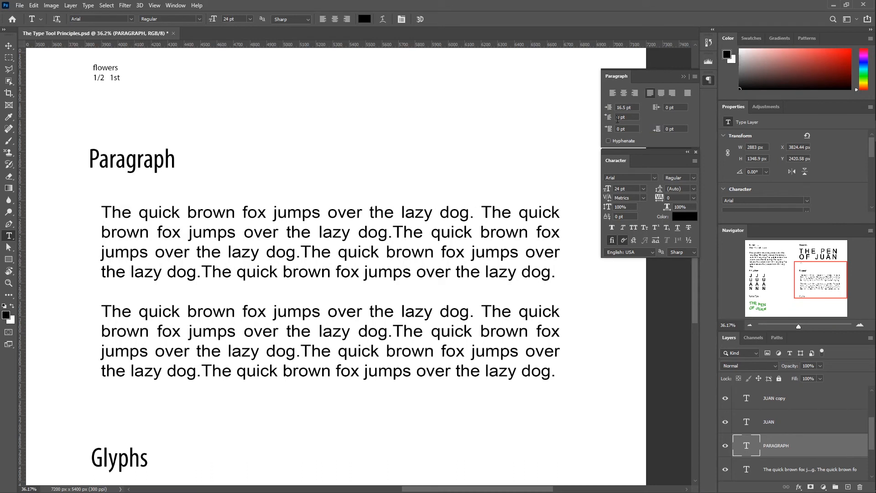
pyautogui.moveTo(609, 116); pyautogui.dragTo(634, 117)
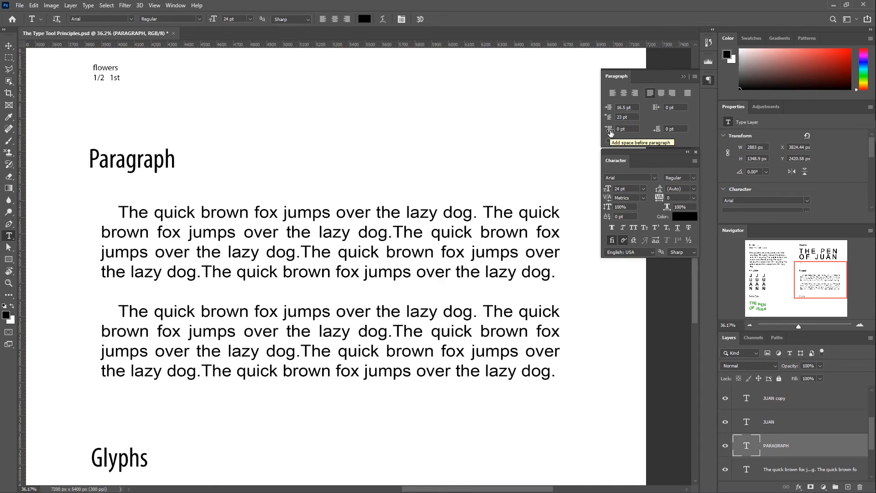
pyautogui.moveTo(611, 133); pyautogui.dragTo(653, 138)
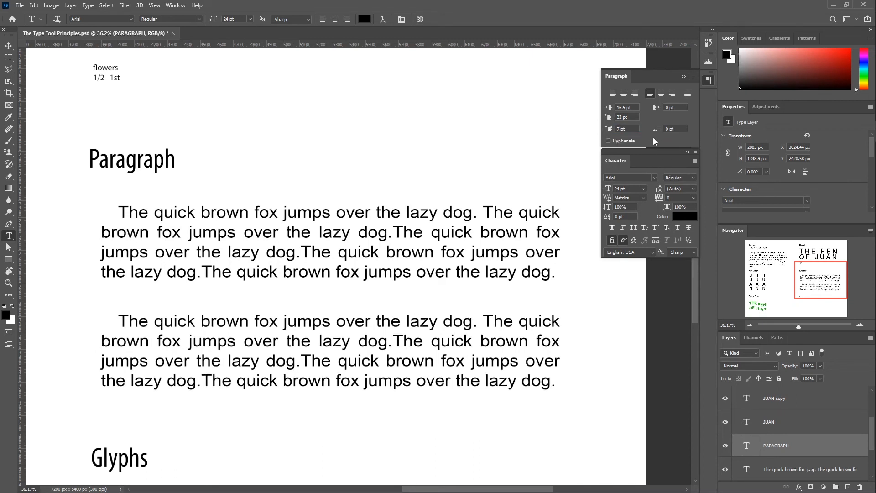
pyautogui.click(607, 141)
# Show the whole document and bring up the glyph browser, placed clear of the character settings
pyautogui.hotkey('ctrl', '0')
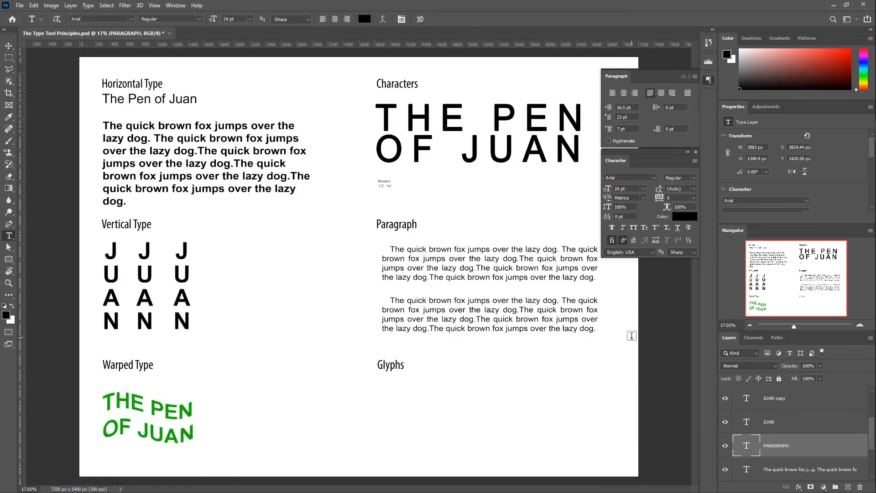
pyautogui.click(175, 6)
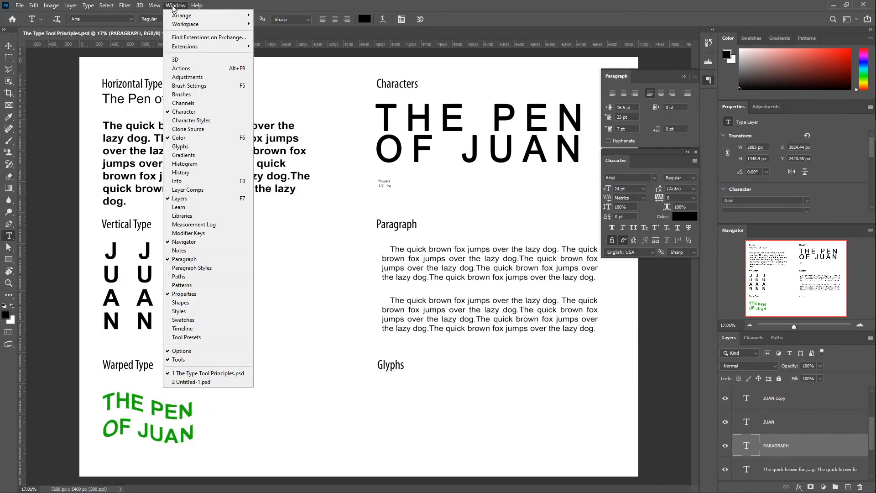
pyautogui.click(180, 147)
pyautogui.moveTo(645, 99); pyautogui.dragTo(635, 351)
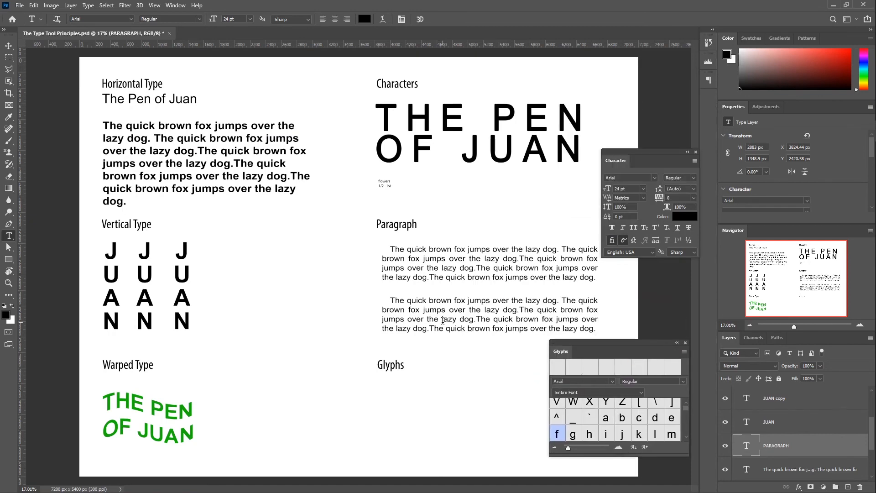
# Duplicate the PARAGRAPH text beneath the "Glyphs" heading and rename the copied layer GLYPHS
pyautogui.scroll(2, 470, 325)
pyautogui.moveTo(470, 325); pyautogui.dragTo(299, 238)
pyautogui.scroll(2, 299, 238)
pyautogui.press('v')
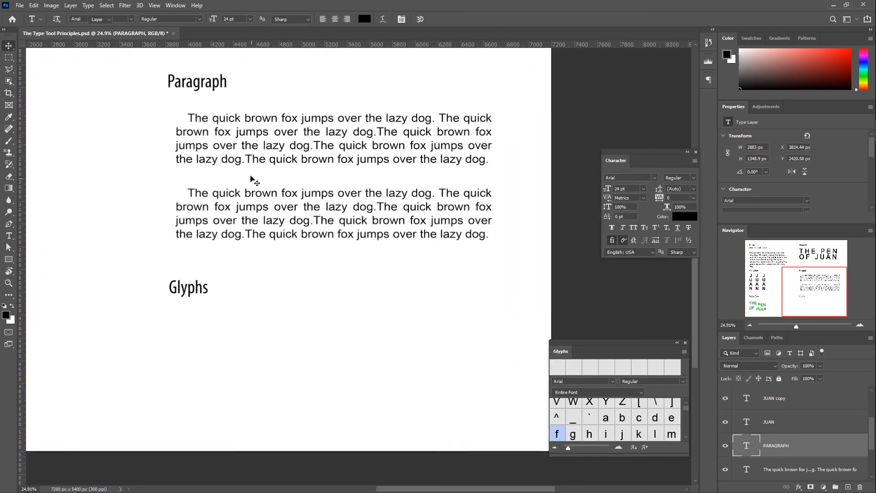
pyautogui.moveTo(251, 178); pyautogui.dragTo(252, 370)
pyautogui.doubleClick(789, 448)
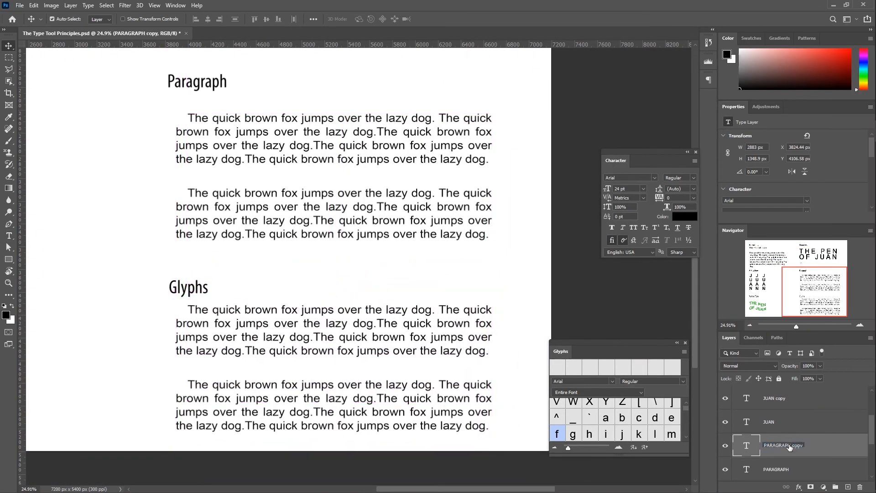
pyautogui.write('GlyPHS')
pyautogui.press('Return')
# Change the GLYPHS text's font to Adobe Garamond Pro
pyautogui.scroll(5, 283, 325)
pyautogui.moveTo(285, 324); pyautogui.dragTo(240, 217)
pyautogui.click(654, 178)
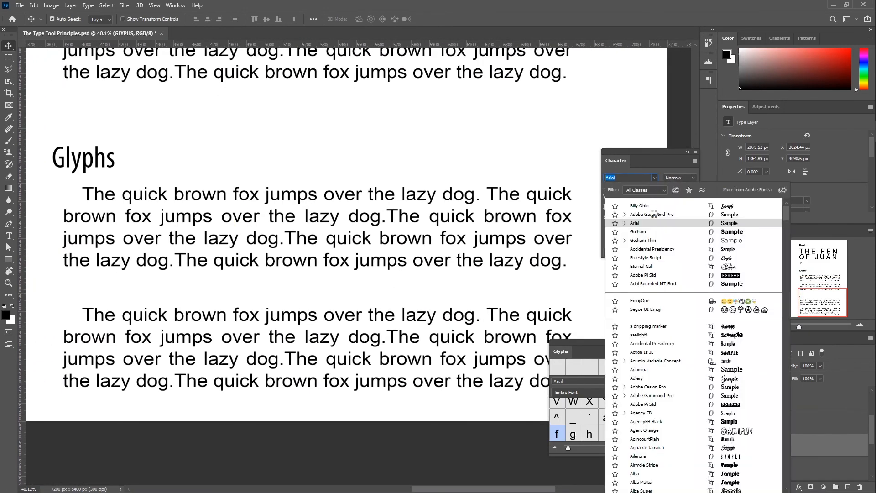
pyautogui.click(654, 214)
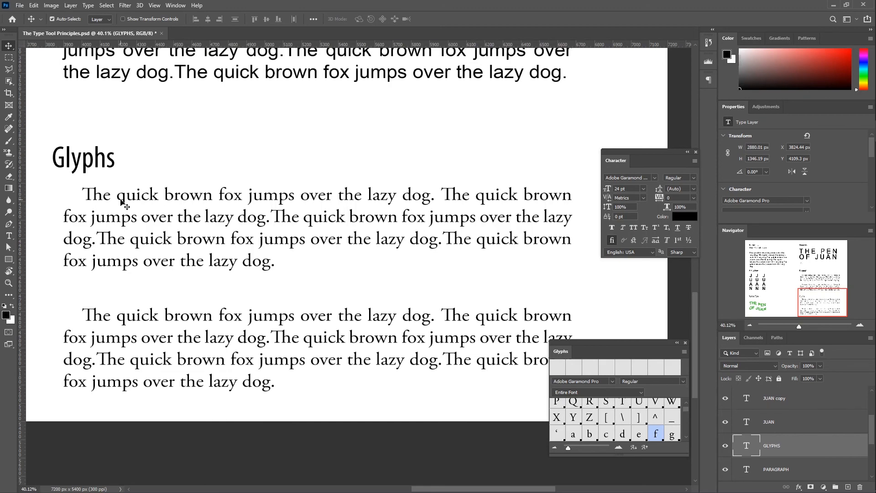
# Try replacing the "q" of the first "quick" under "Glyphs" with its small-capital Q alternate
pyautogui.doubleClick(121, 199)
pyautogui.click(121, 198)
pyautogui.moveTo(116, 198); pyautogui.dragTo(126, 199)
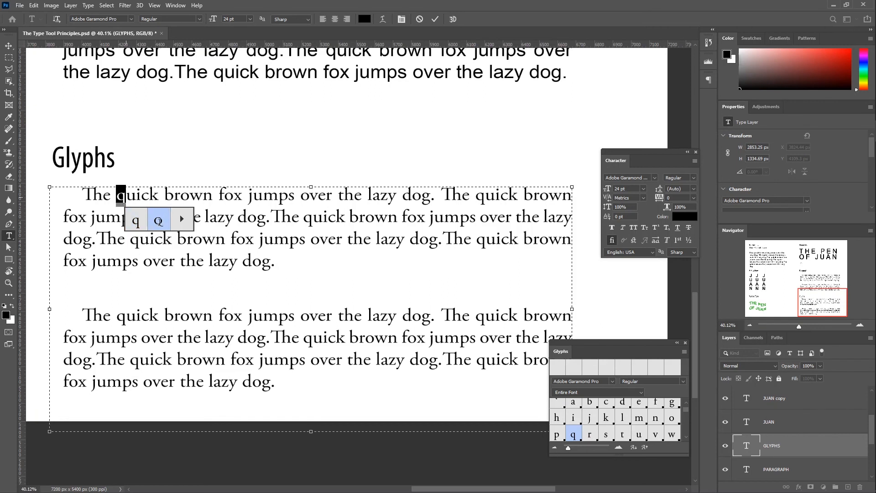
pyautogui.click(158, 220)
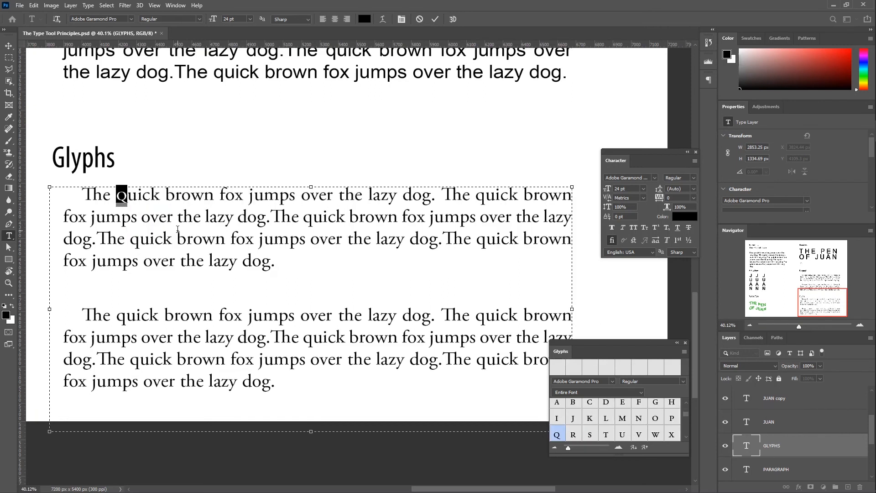
# Move the glyph browser beside the text, look through the entire font and try inserting the small-capital Q over the selected letter
pyautogui.moveTo(560, 351); pyautogui.dragTo(453, 136)
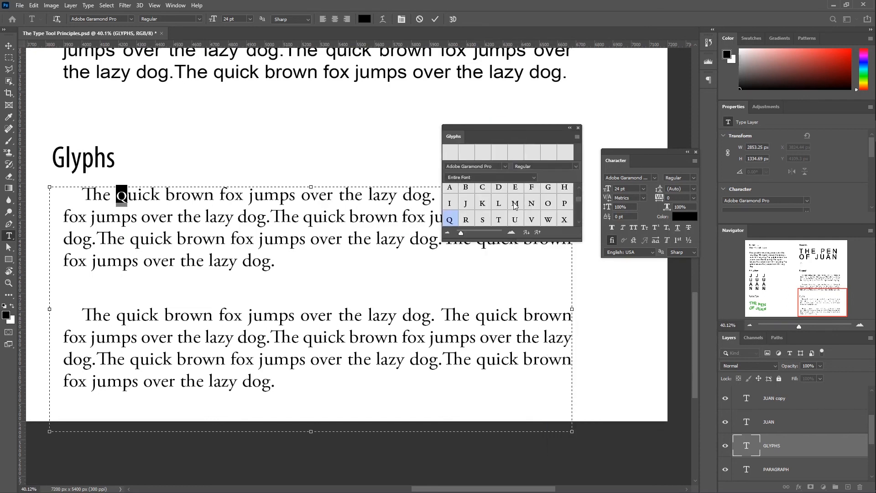
pyautogui.click(534, 178)
pyautogui.click(567, 172)
pyautogui.scroll(1, 540, 211)
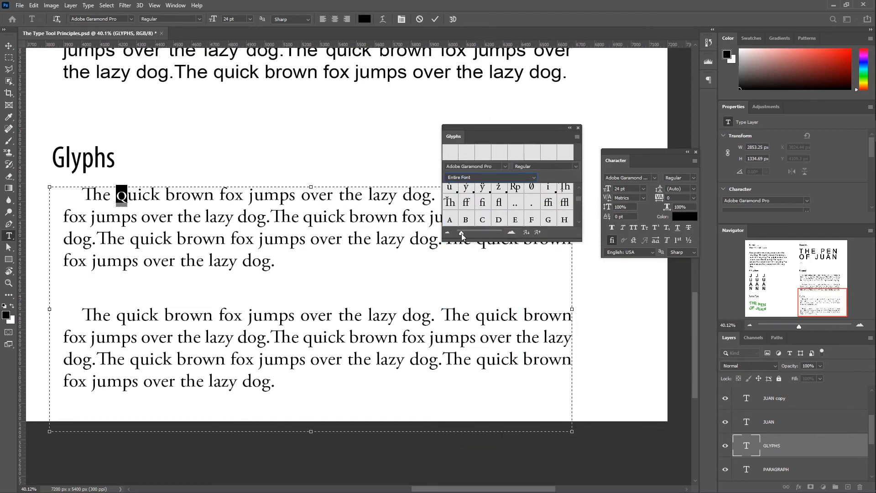
pyautogui.moveTo(461, 233)
pyautogui.mouseDown()
pyautogui.moveTo(470, 232)
pyautogui.moveTo(458, 231)
pyautogui.mouseUp()
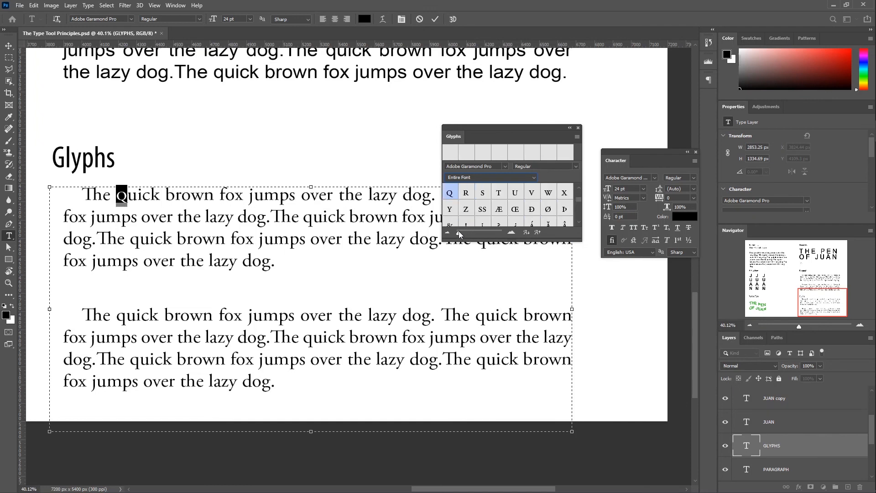
pyautogui.doubleClick(450, 193)
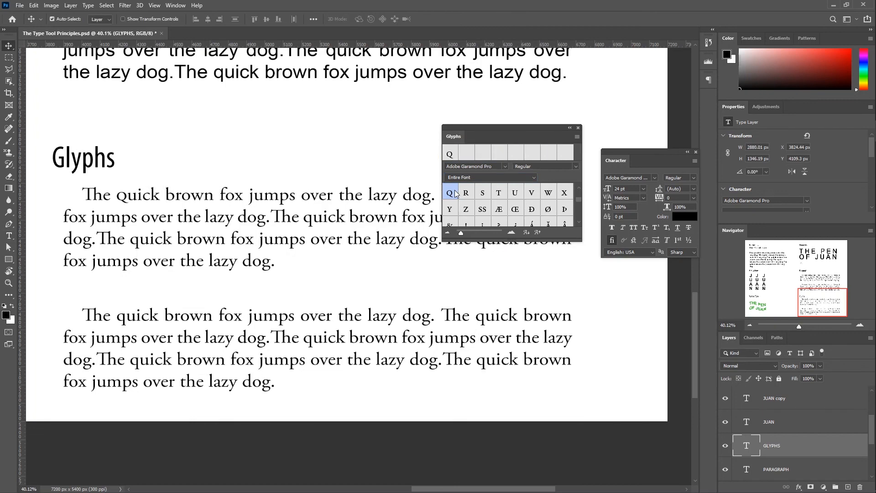
# Filter the Adobe Garamond Pro glyphs to Basic Latin and Latin 1 and browse the characters in that set
pyautogui.click(485, 177)
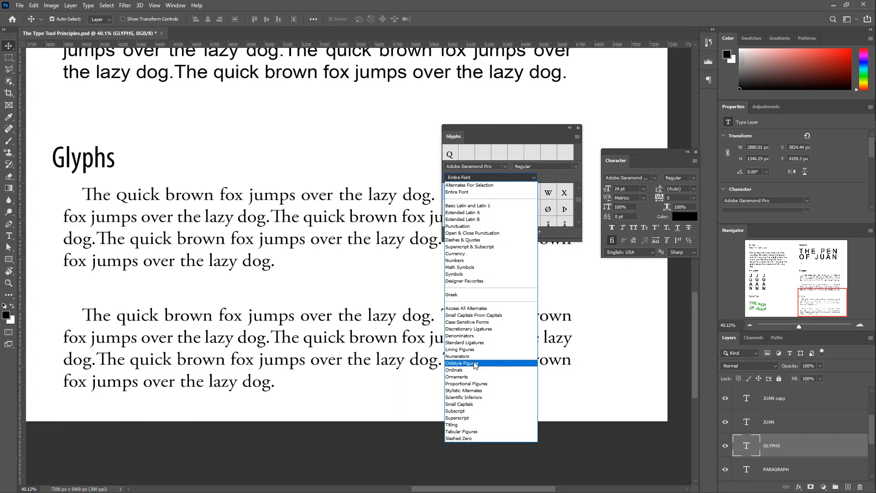
pyautogui.click(474, 206)
pyautogui.scroll(-4, 494, 217)
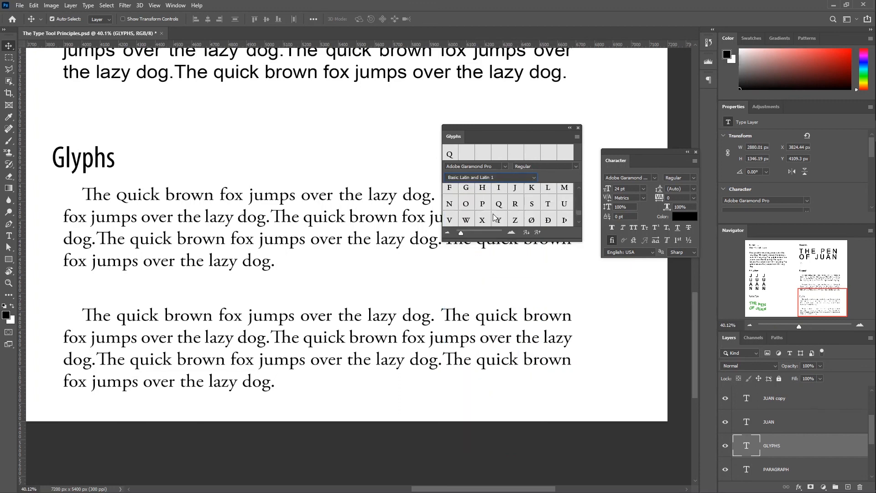
pyautogui.scroll(-3, 494, 217)
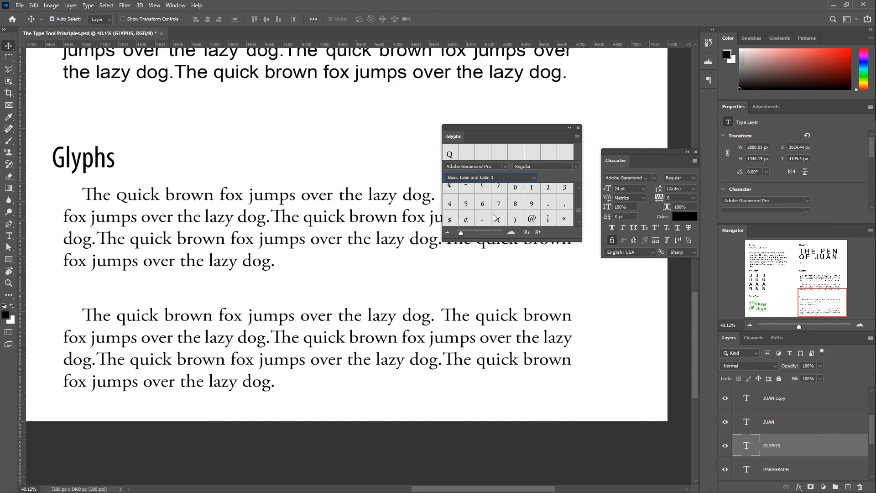
pyautogui.scroll(8, 494, 217)
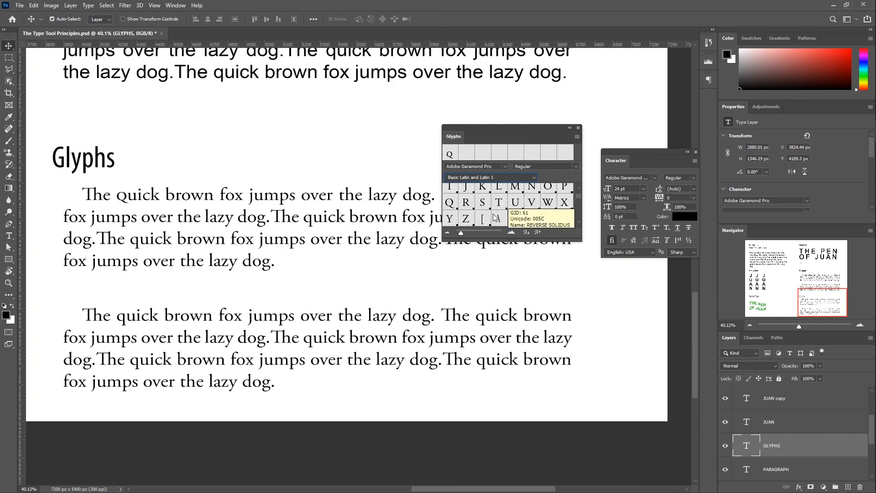
pyautogui.scroll(5, 495, 214)
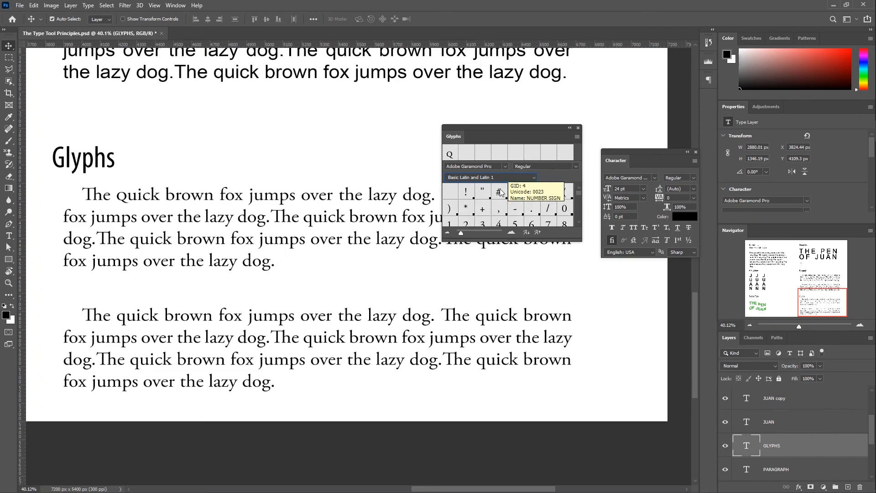
# Switch the GLYPHS text to Airmole Stripe and check which glyph categories that font offers
pyautogui.click(504, 167)
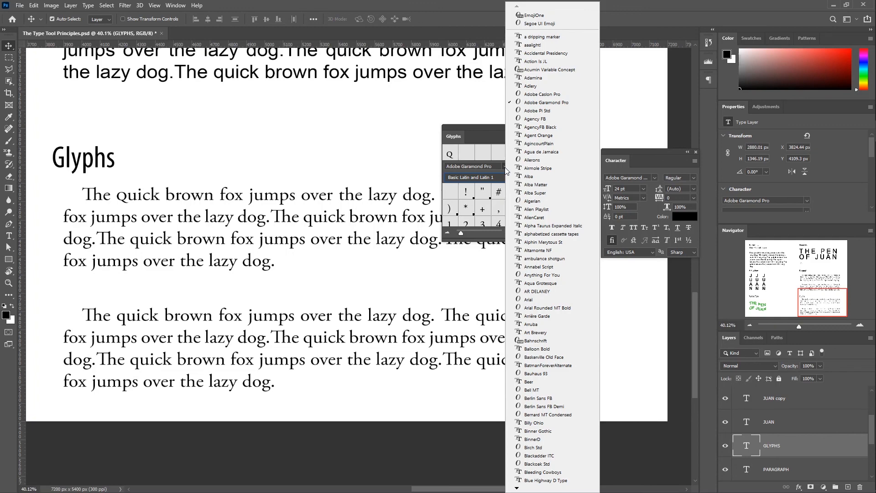
pyautogui.click(531, 168)
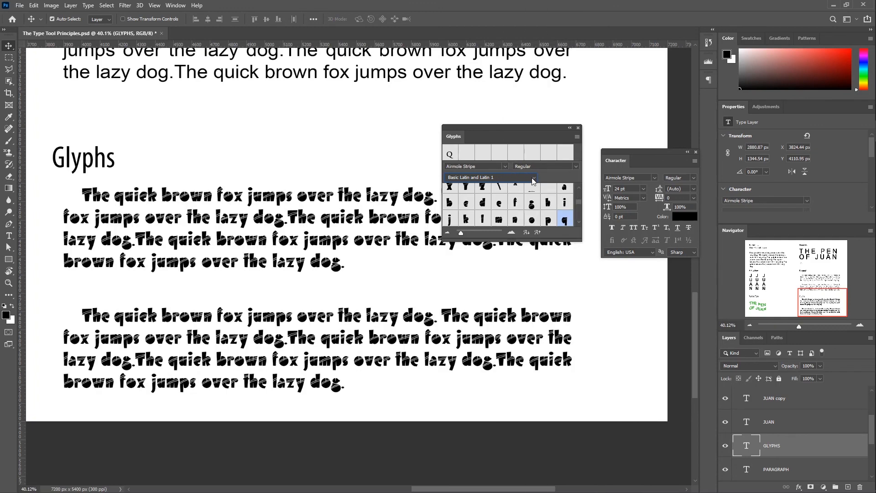
pyautogui.click(533, 180)
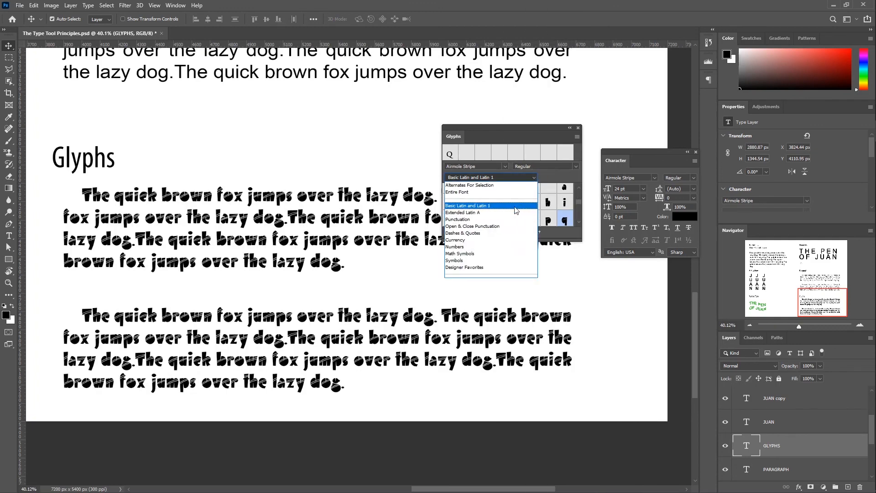
pyautogui.click(532, 177)
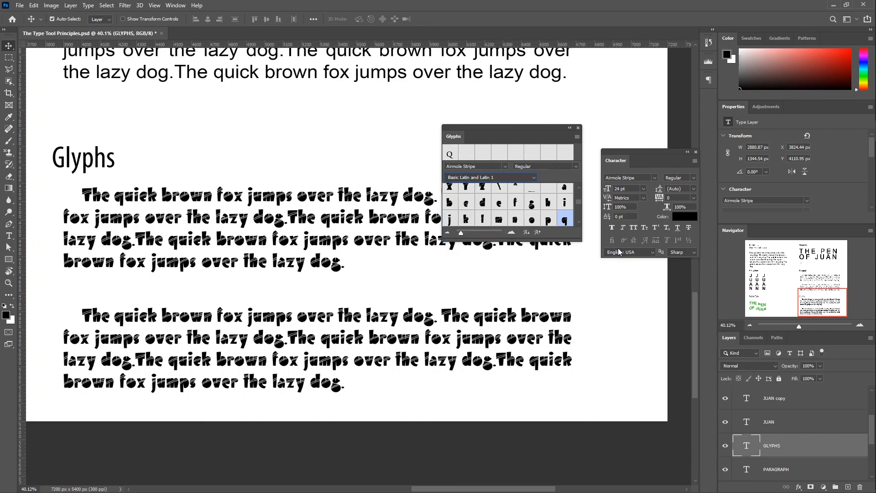